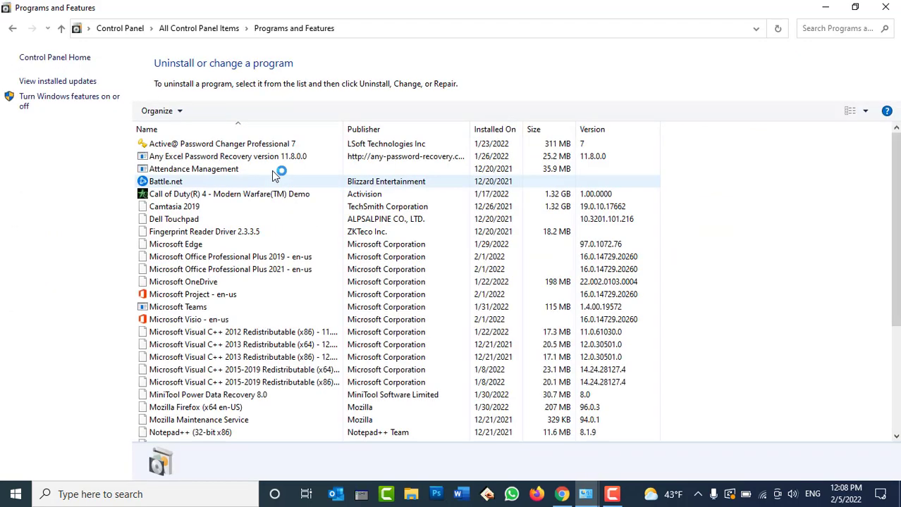
Step: Look through the list of installed programs in Programs and Features
scroll(223, 222, "down", 7)
scroll(225, 225, "down", 3)
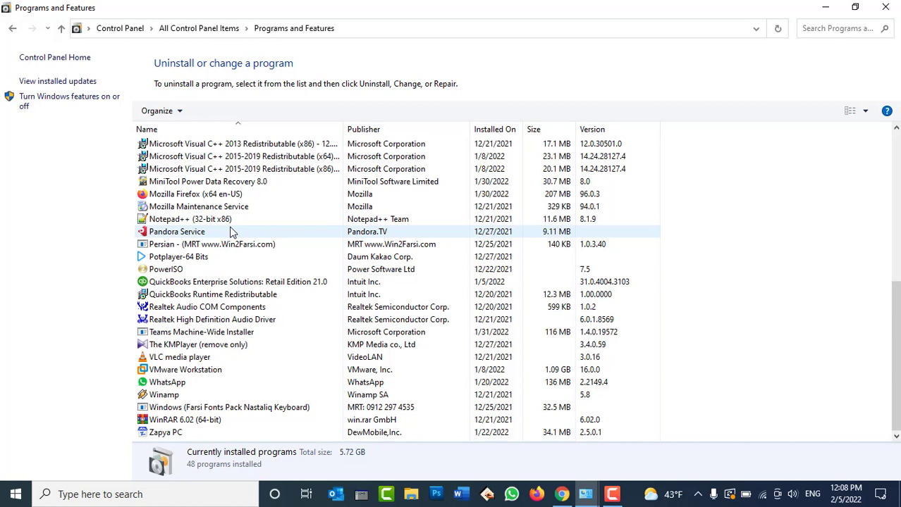
scroll(232, 231, "up", 4)
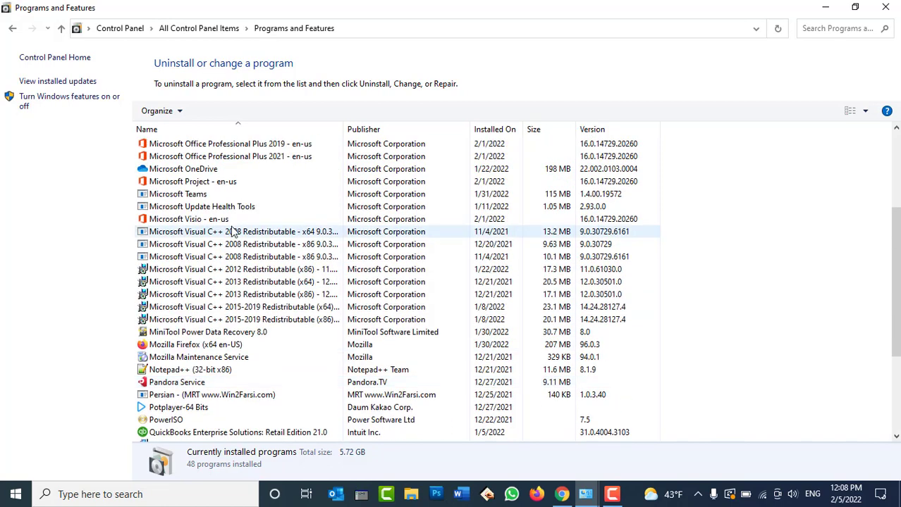
scroll(232, 231, "down", 3)
Step: Close the Programs and Features window and the All Control Panel Items window to return to the desktop
left_click_drag(776, 9, 624, 85)
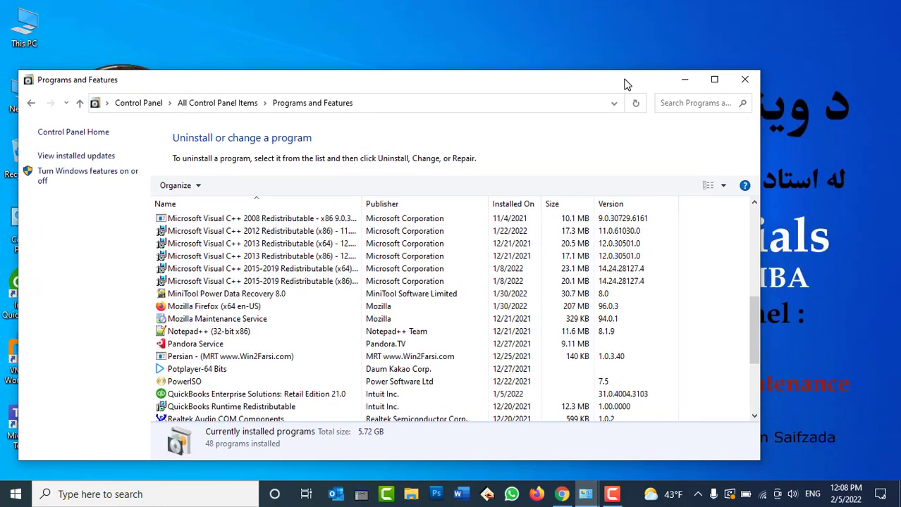
left_click(685, 79)
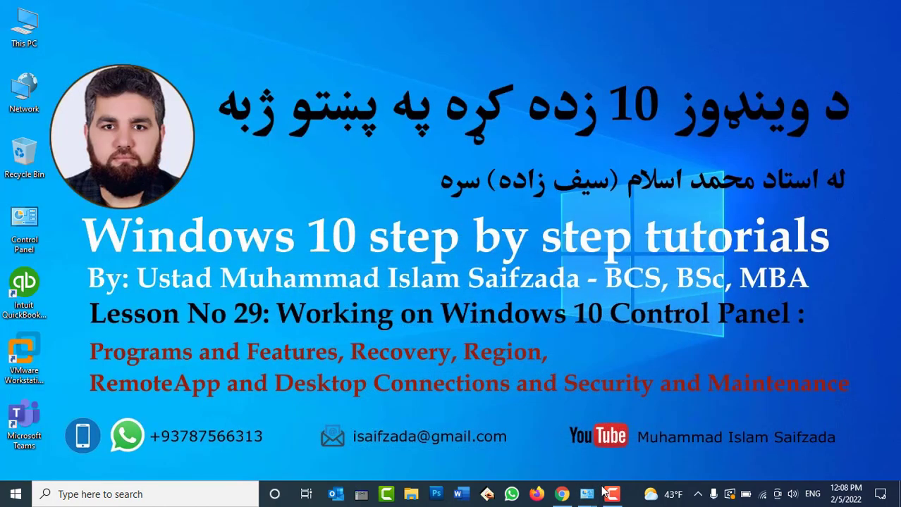
mouse_move(604, 491)
left_click(712, 412)
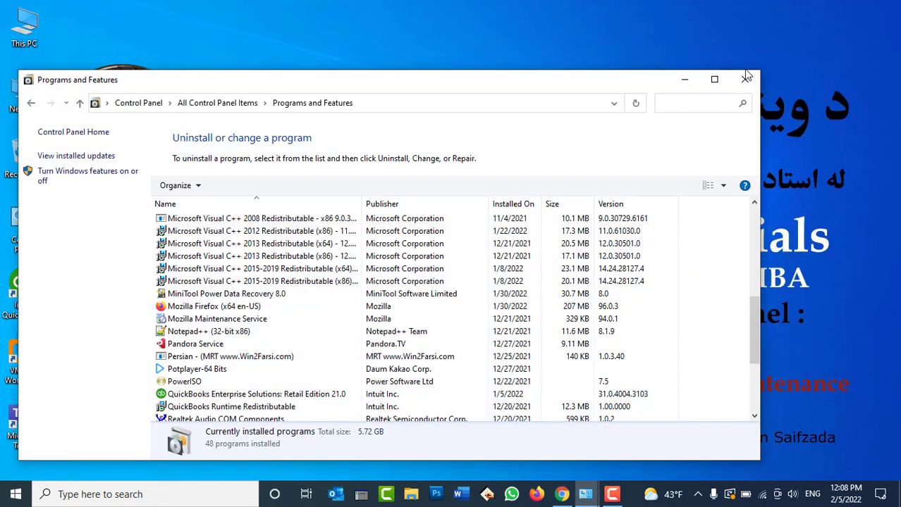
left_click(746, 79)
left_click(586, 494)
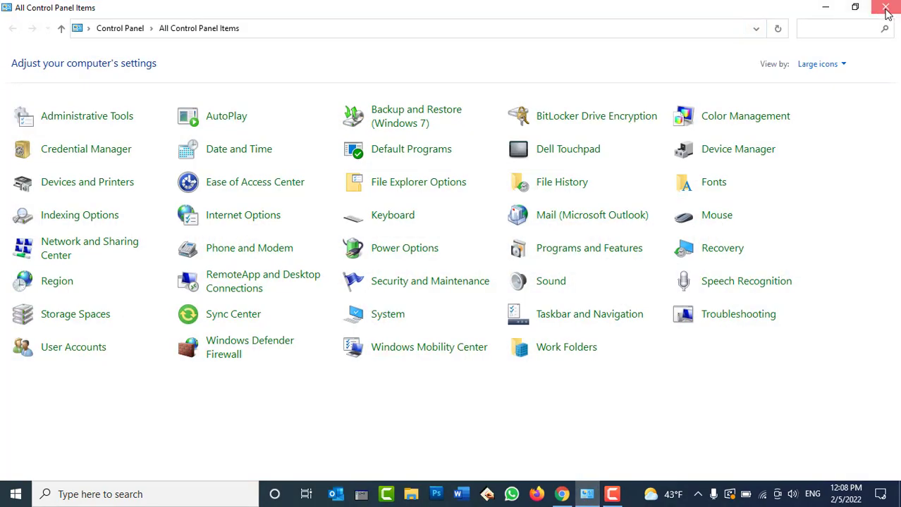
left_click(886, 8)
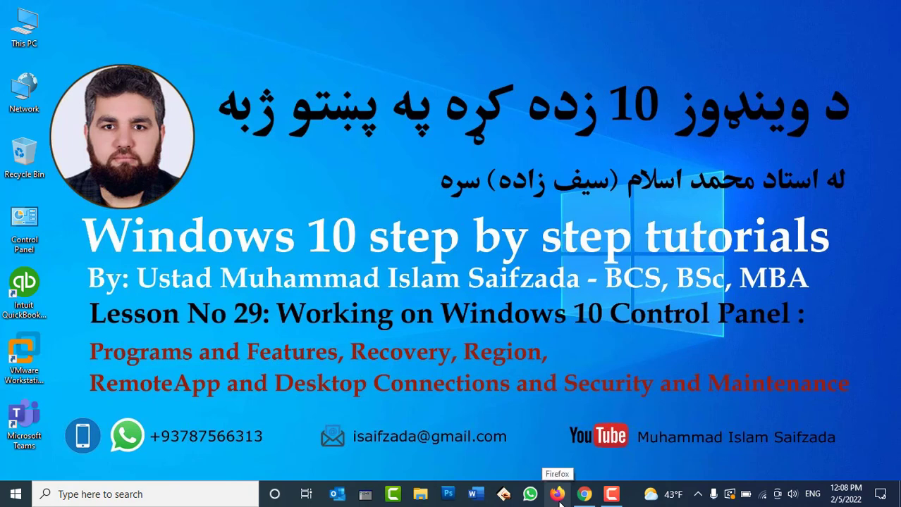
Step: Search Windows for "zapya" and view the options offered for the Zapya PC app, then dismiss the results
left_click(158, 500)
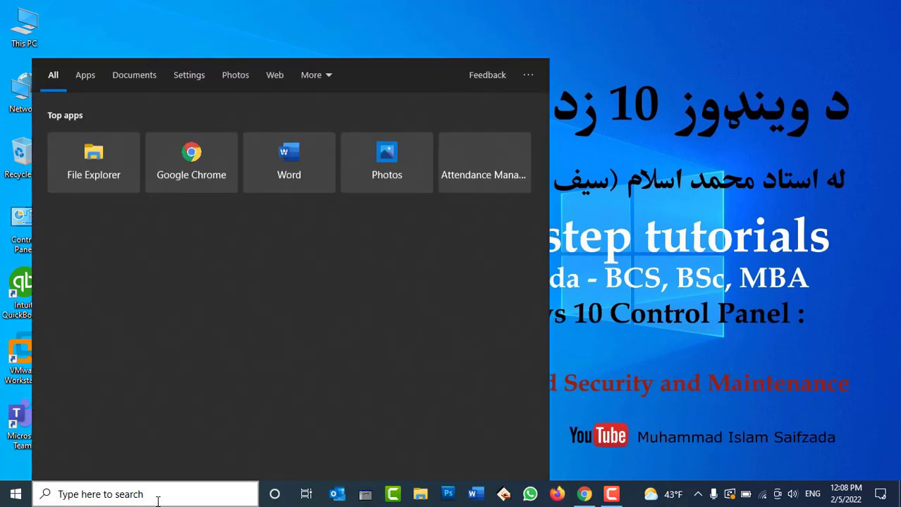
type("zep")
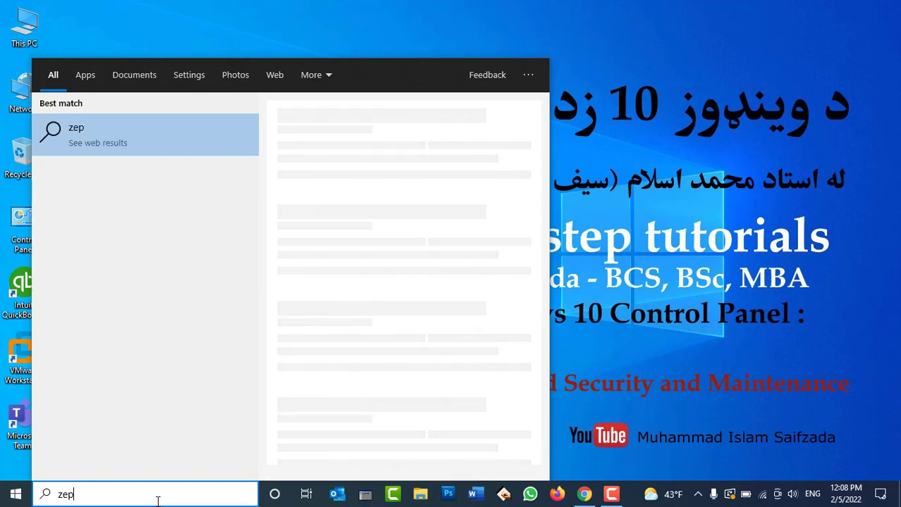
key("BackSpace")
key("BackSpace")
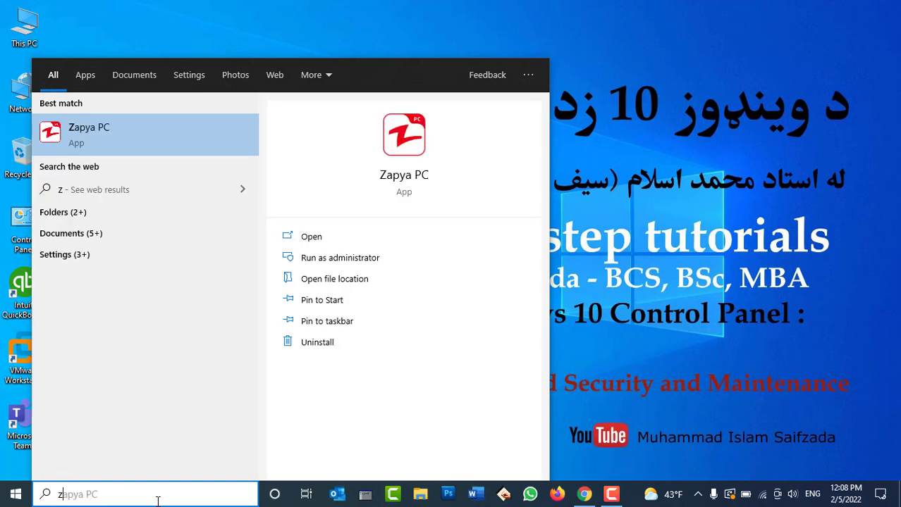
type("apya")
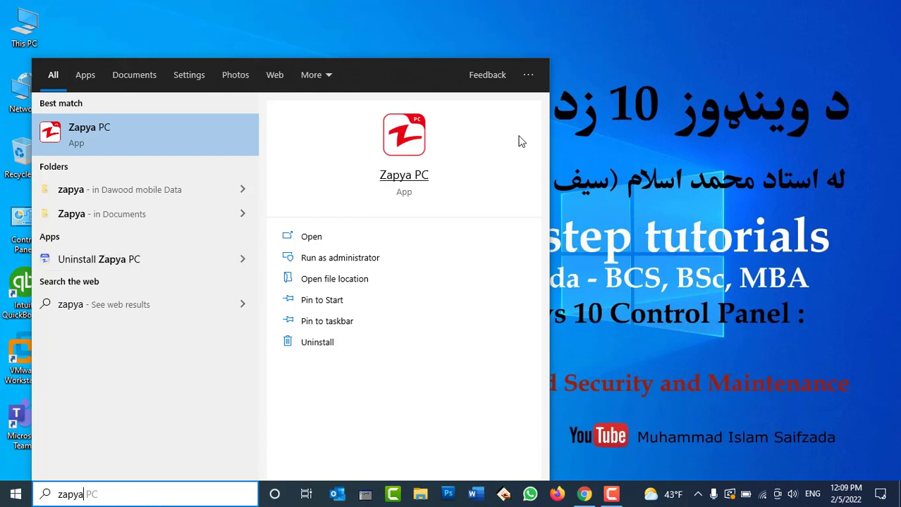
left_click(653, 169)
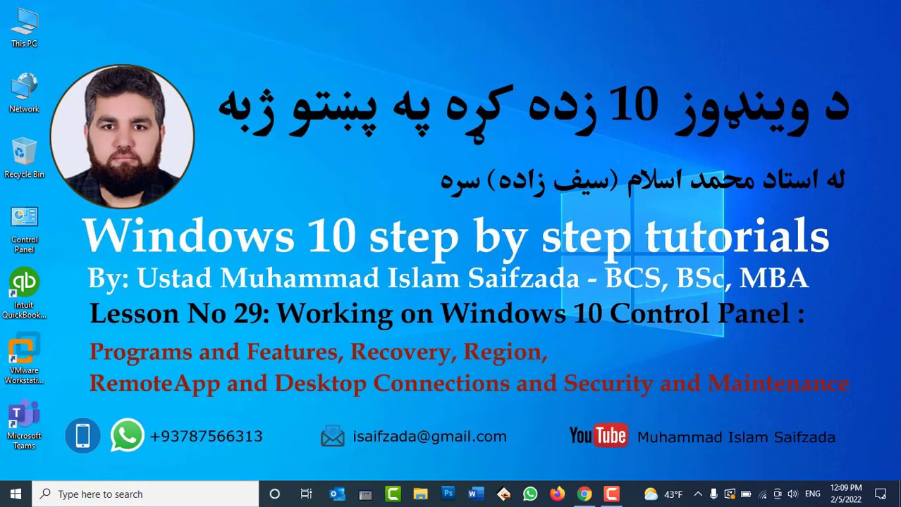
Step: Find the Zapya PC folder in the Start menu's app list and expand it to view its entries
left_click(16, 494)
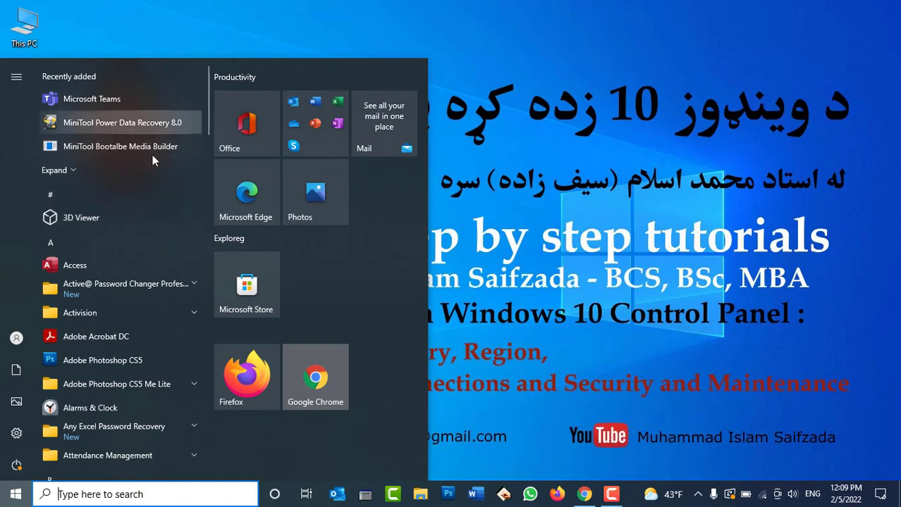
scroll(152, 155, "down", 6)
scroll(153, 197, "down", 20)
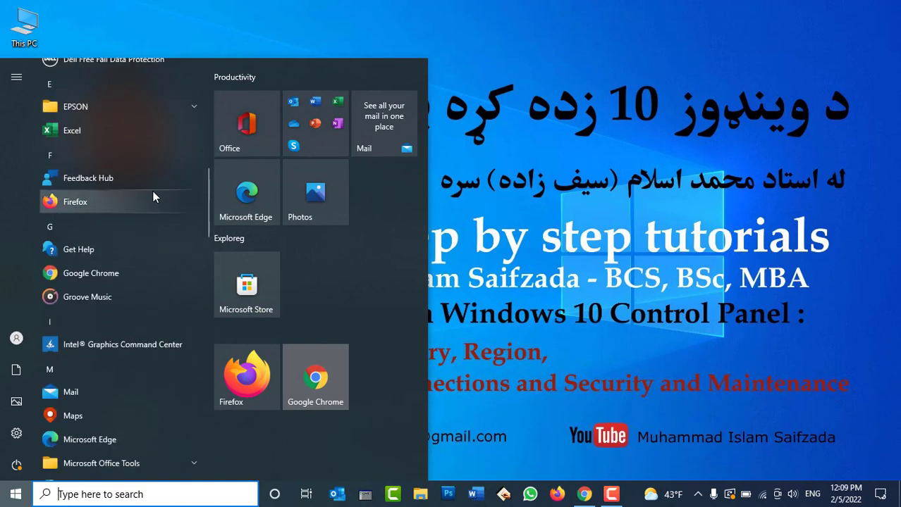
scroll(156, 189, "down", 3)
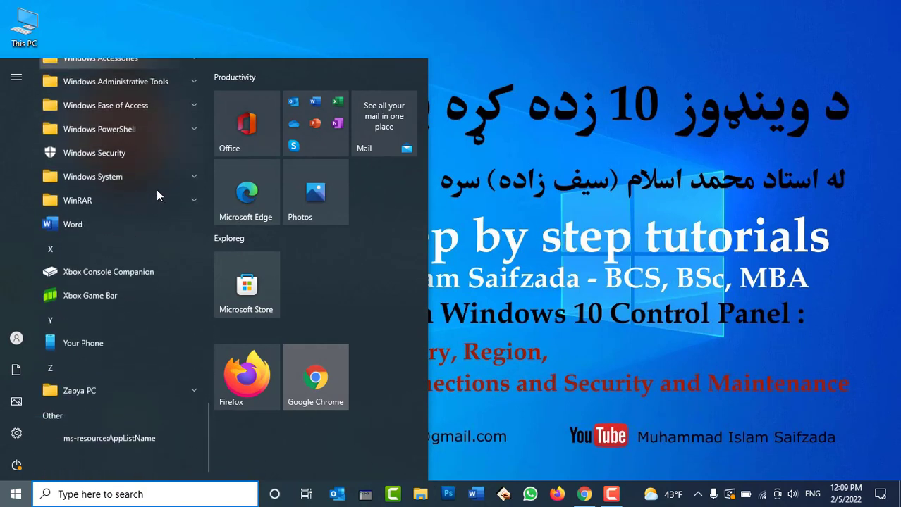
left_click(129, 386)
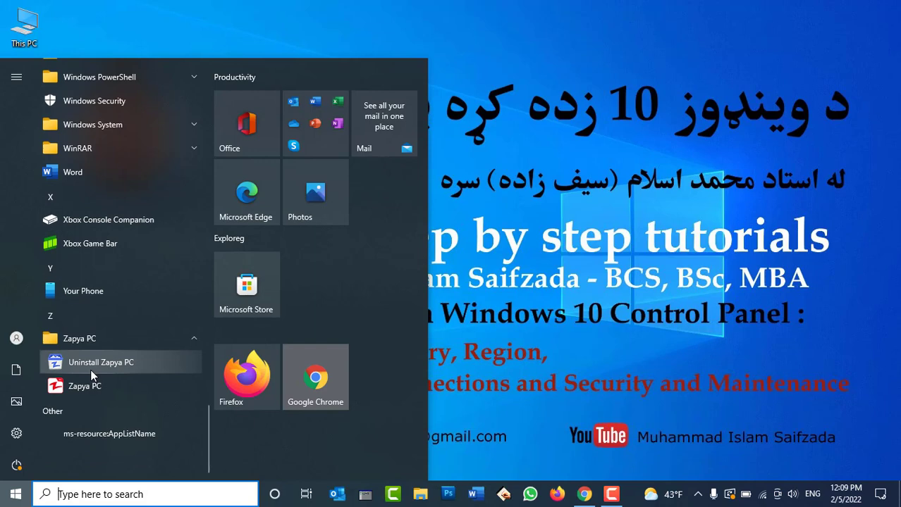
Step: Search Windows for "Zapya" and try the uninstall option offered for Zapya PC
left_click(123, 494)
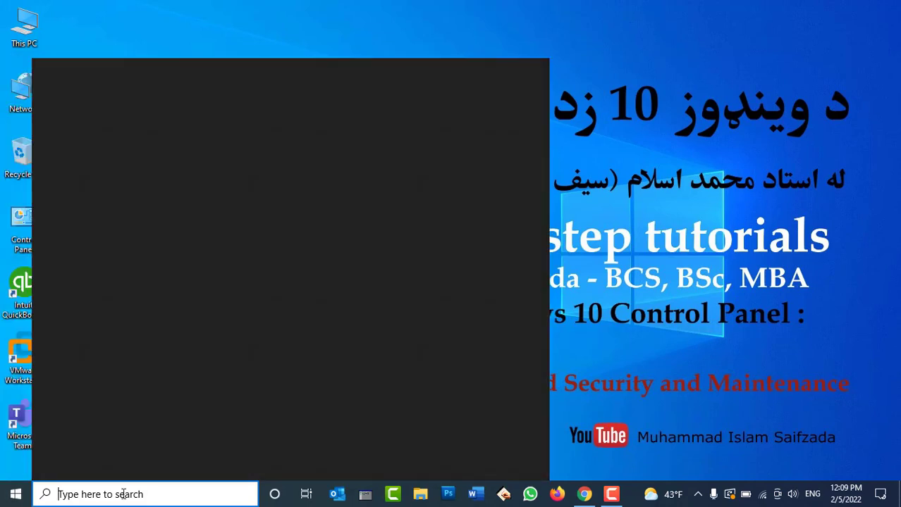
type("Zapya")
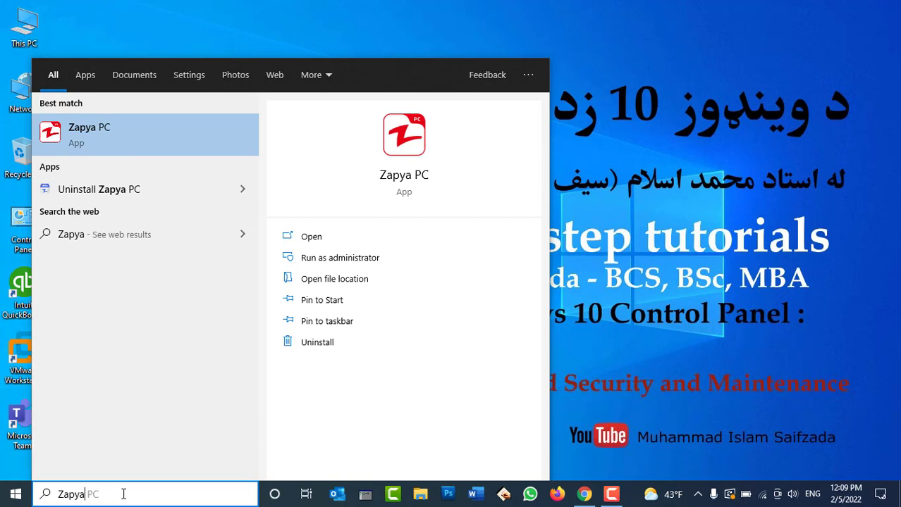
left_click(327, 348)
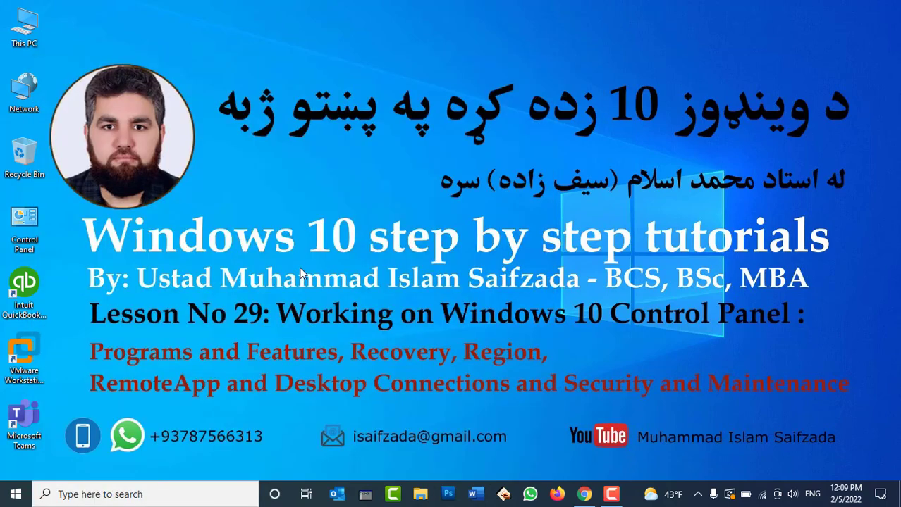
Step: Uninstall Zapya PC through Programs and Features in Control Panel, agreeing to remove it and all of its components
double_click(21, 229)
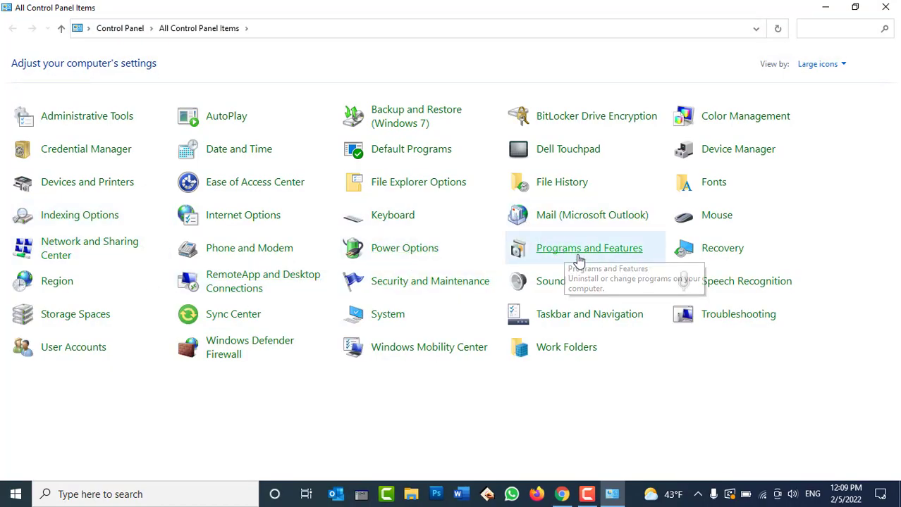
left_click(571, 255)
scroll(251, 342, "down", 8)
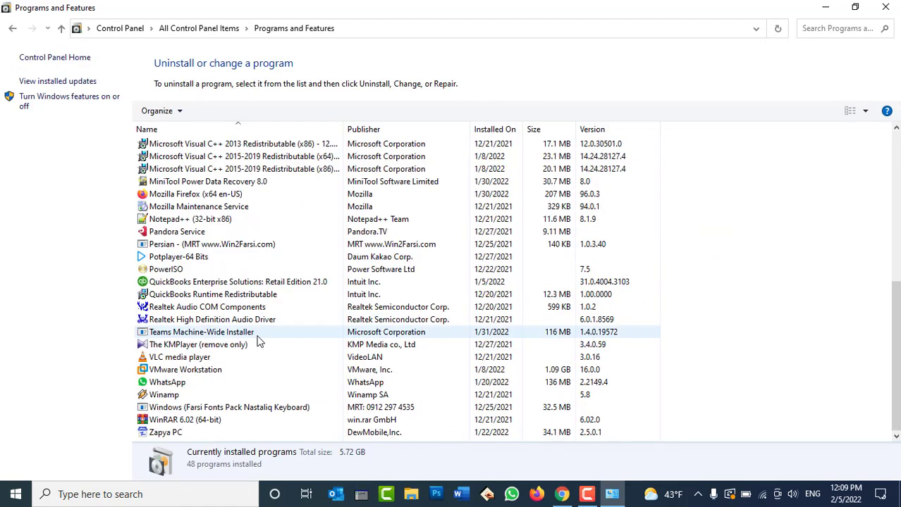
left_click(170, 434)
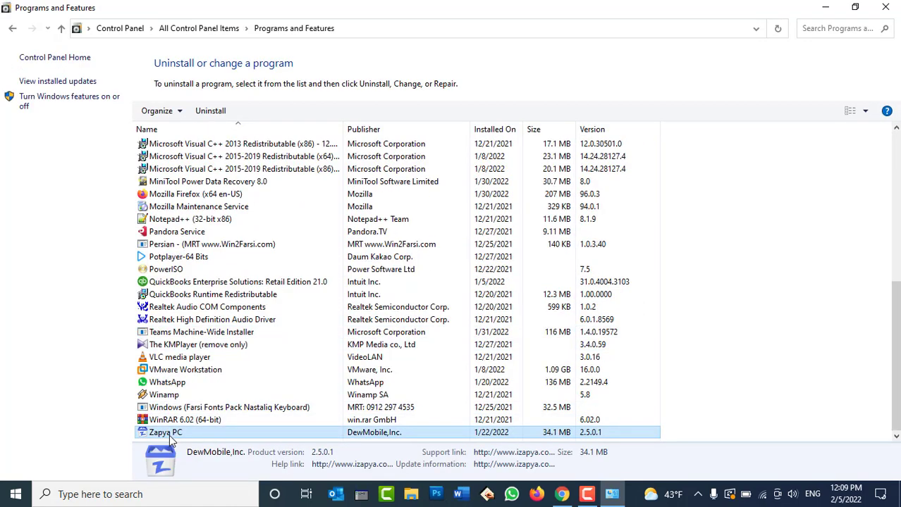
left_click(210, 113)
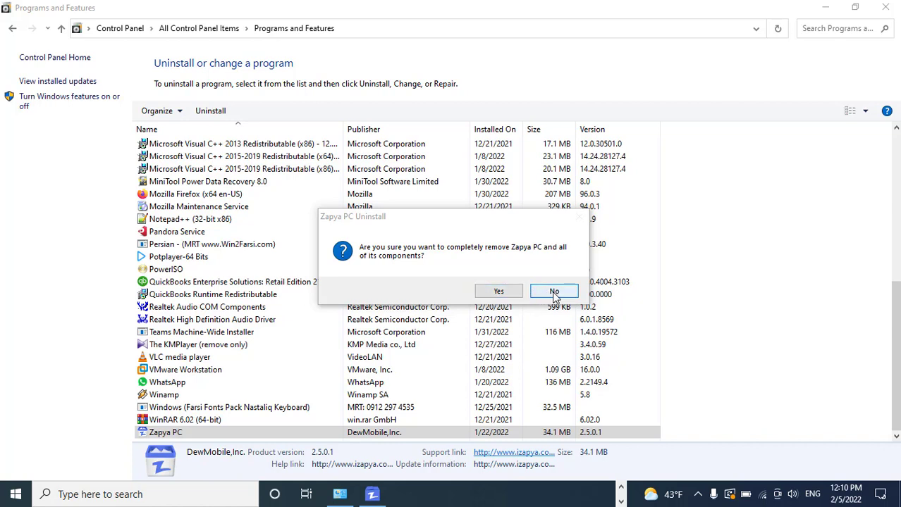
left_click(496, 293)
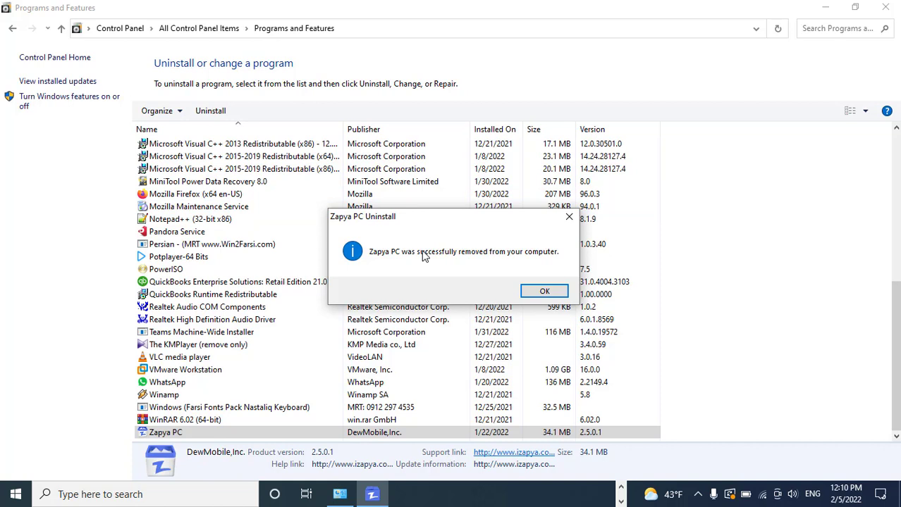
left_click(545, 291)
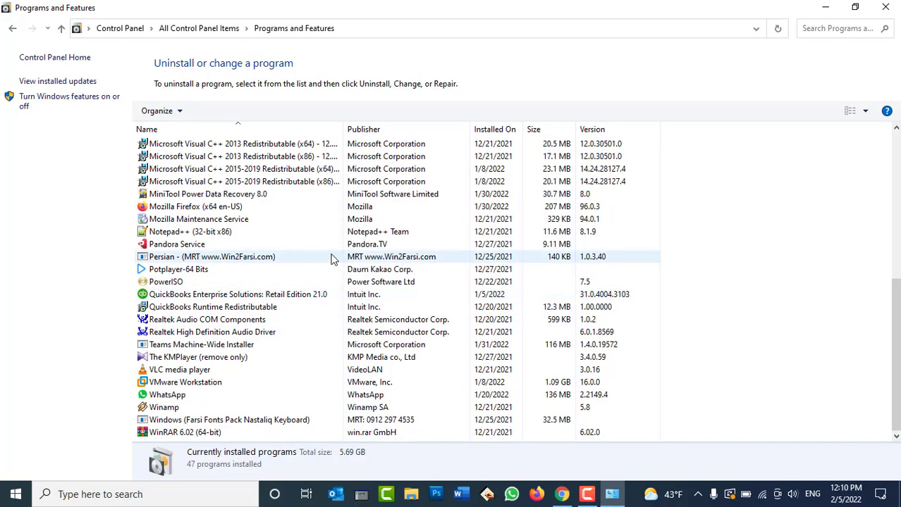
Step: Uninstall Notepad++ (32-bit x86) without keeping the custom settings, and close its uninstaller
left_click(197, 233)
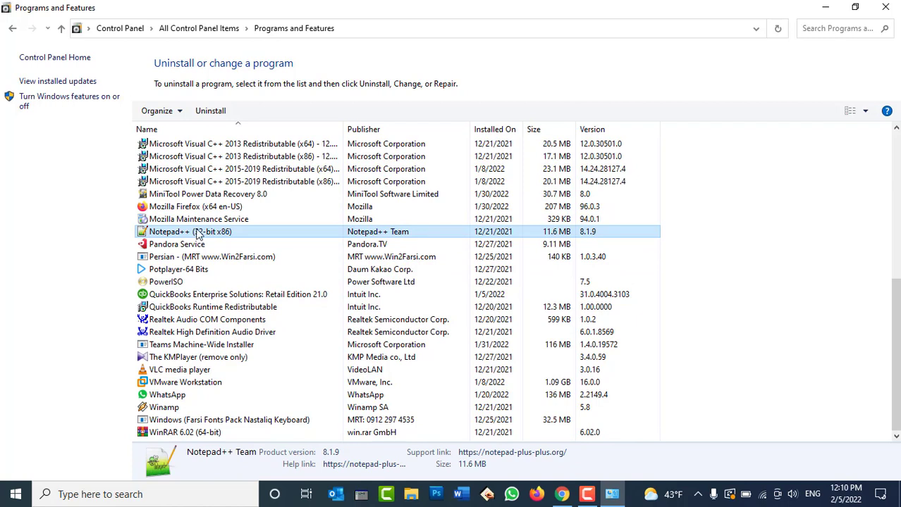
left_click(213, 114)
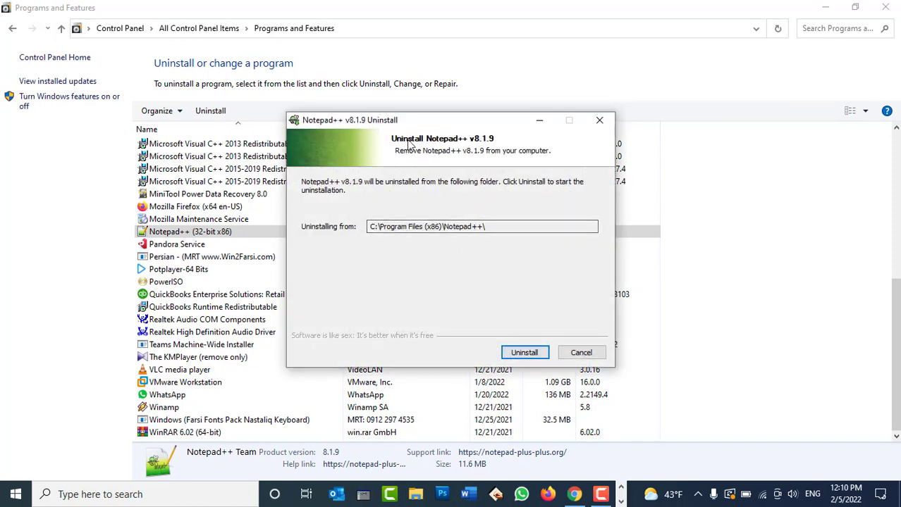
left_click(524, 353)
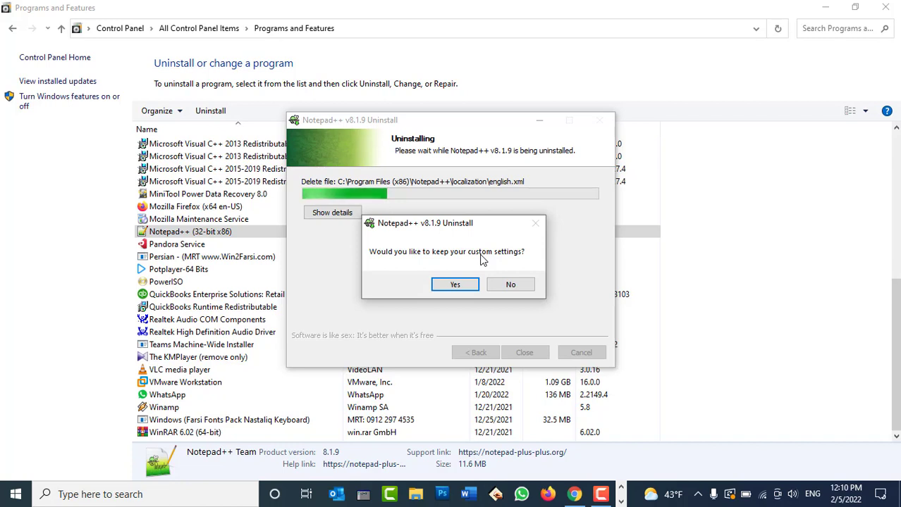
left_click(504, 283)
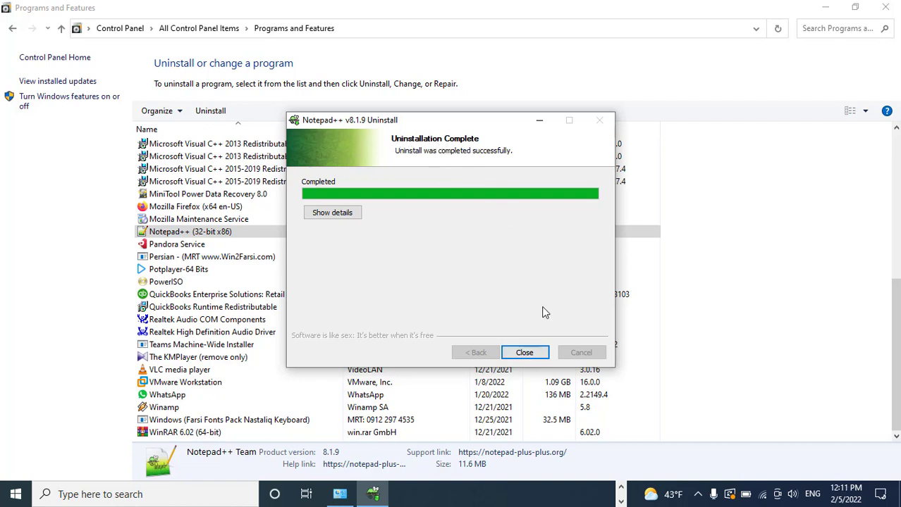
left_click(527, 354)
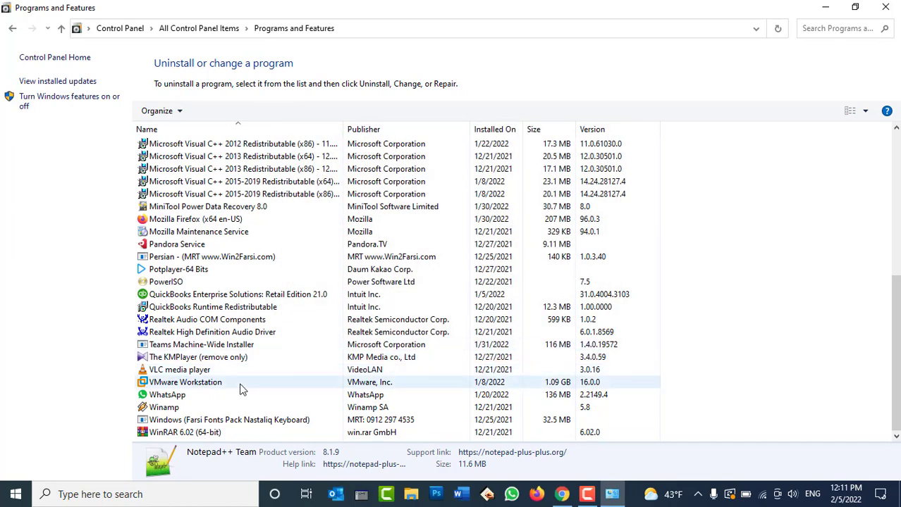
Step: Compare the uninstall and change options offered for Call of Duty 4 Demo, Attendance Management and Microsoft Office Professional Plus 2019
scroll(257, 219, "up", 7)
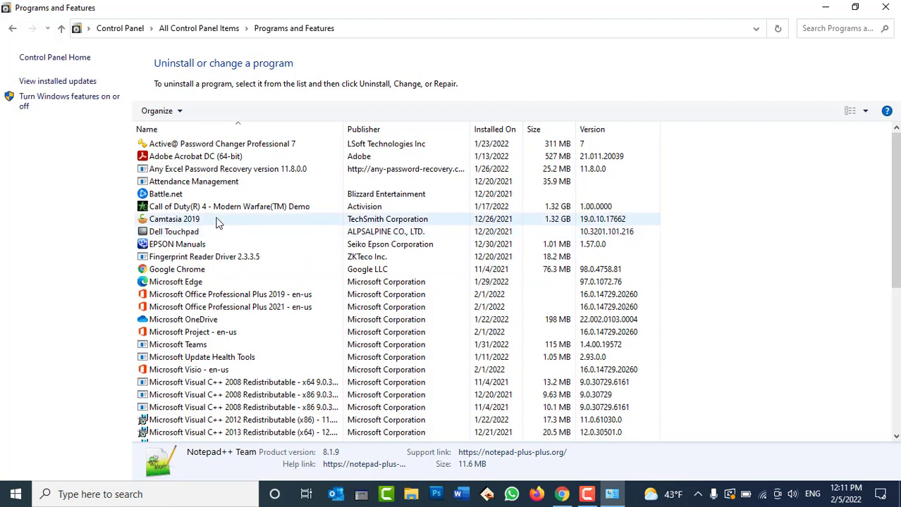
left_click(176, 208)
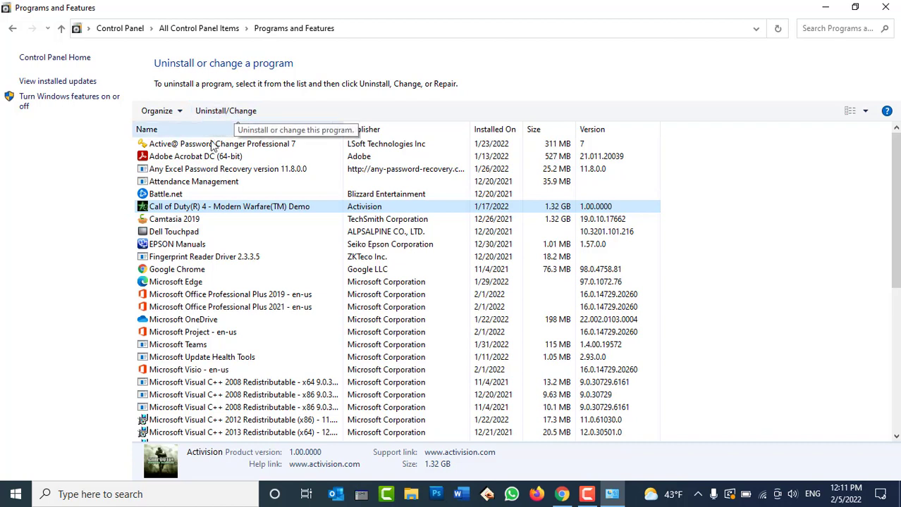
left_click(190, 183)
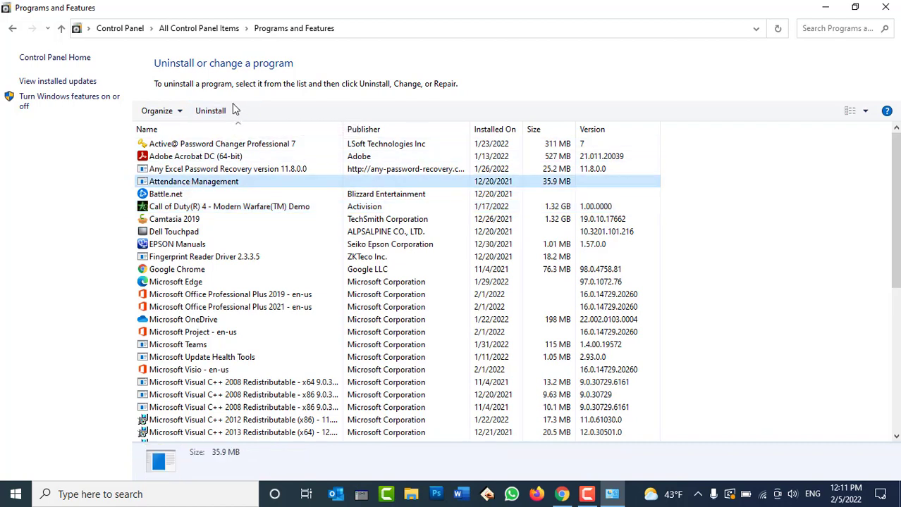
left_click(221, 208)
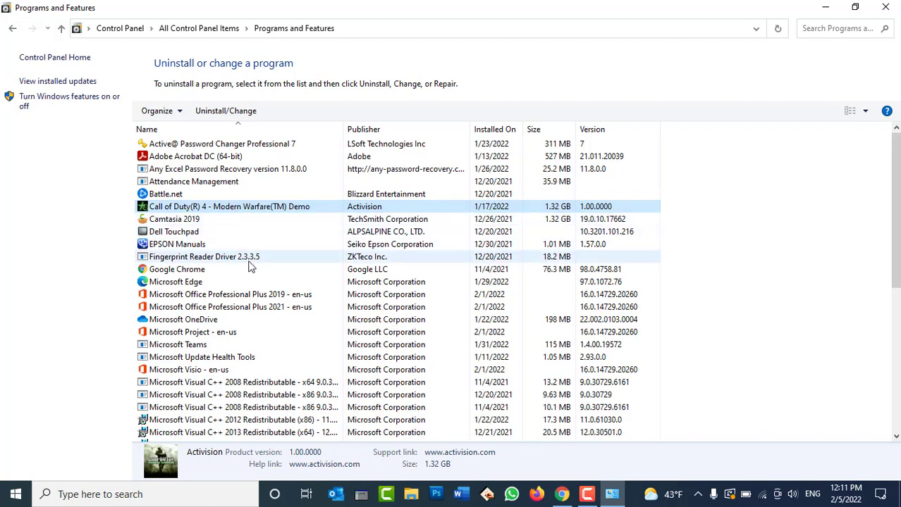
left_click(227, 296)
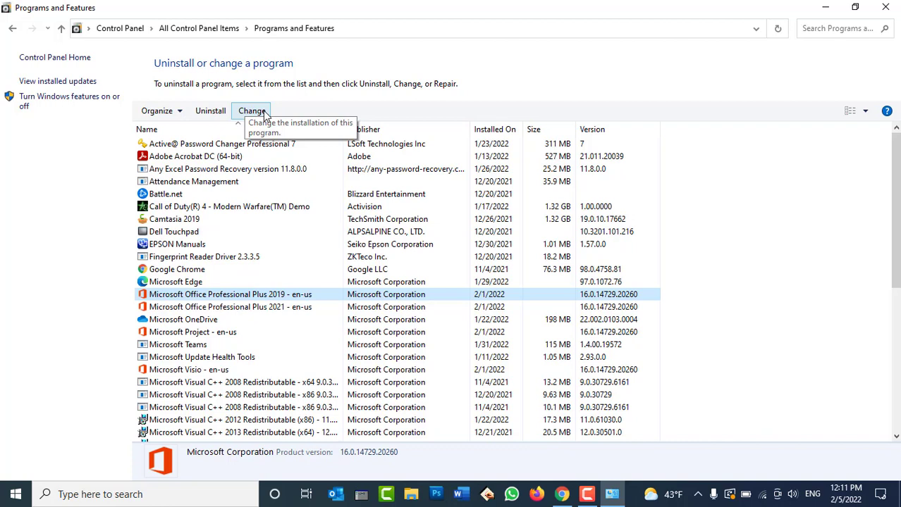
Step: Review the Quick Repair and Online Repair choices for Microsoft Office Professional Plus 2021, and cancel without repairing
left_click(260, 311)
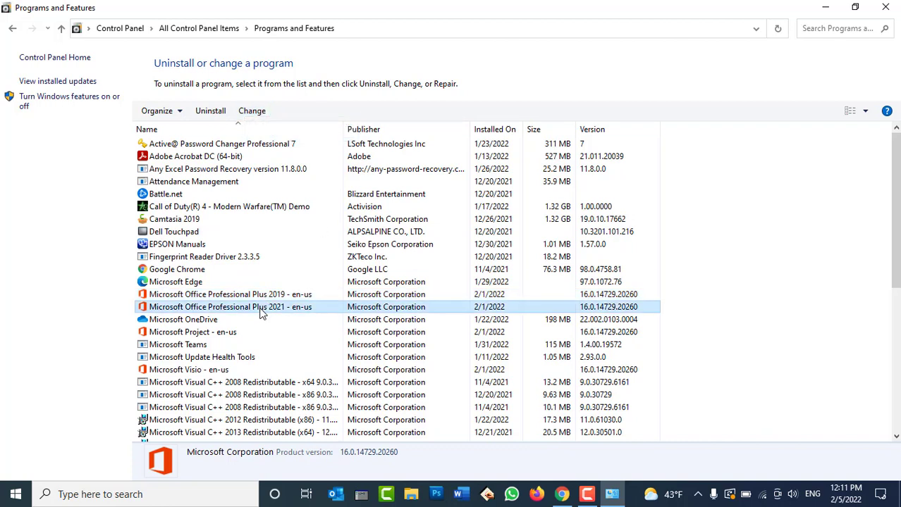
left_click(261, 117)
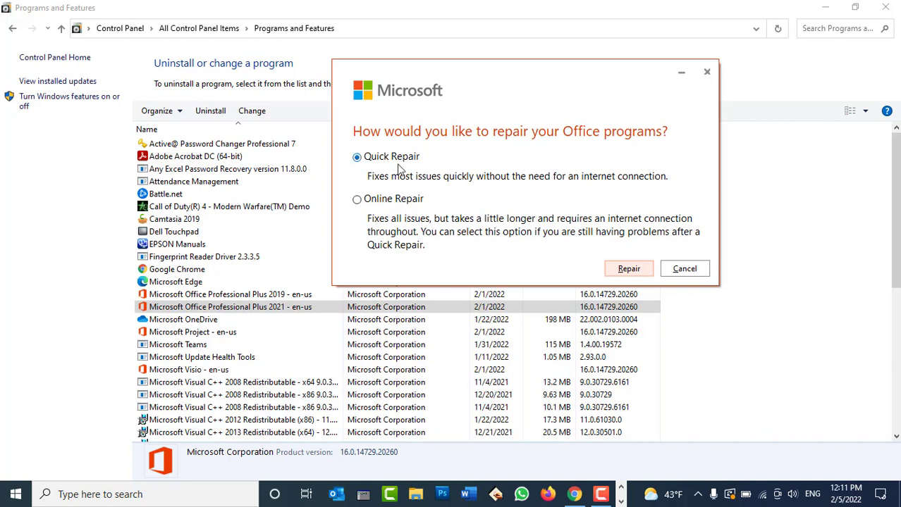
left_click(379, 203)
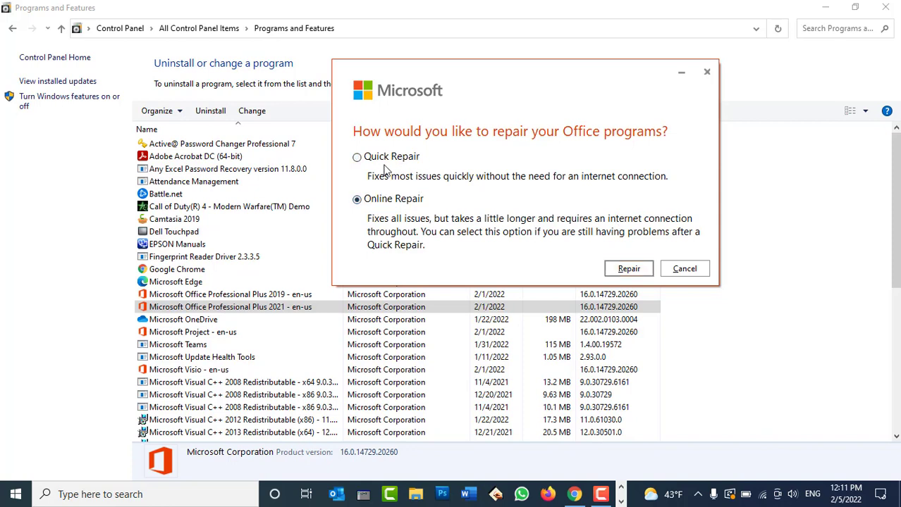
left_click(386, 162)
left_click(683, 269)
Step: Check which uninstall or change options are offered for QuickBooks Enterprise Solutions: Retail Edition 21.0 and VLC media player
scroll(246, 333, "down", 7)
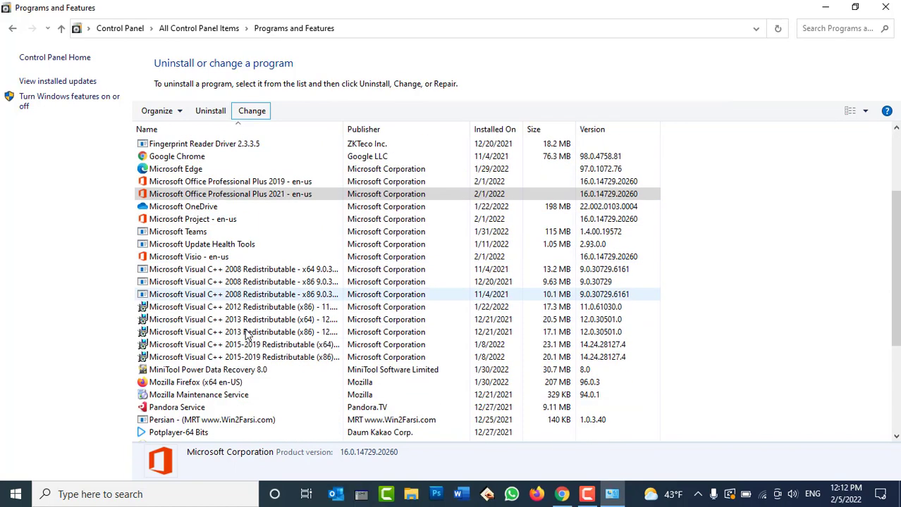
left_click(195, 310)
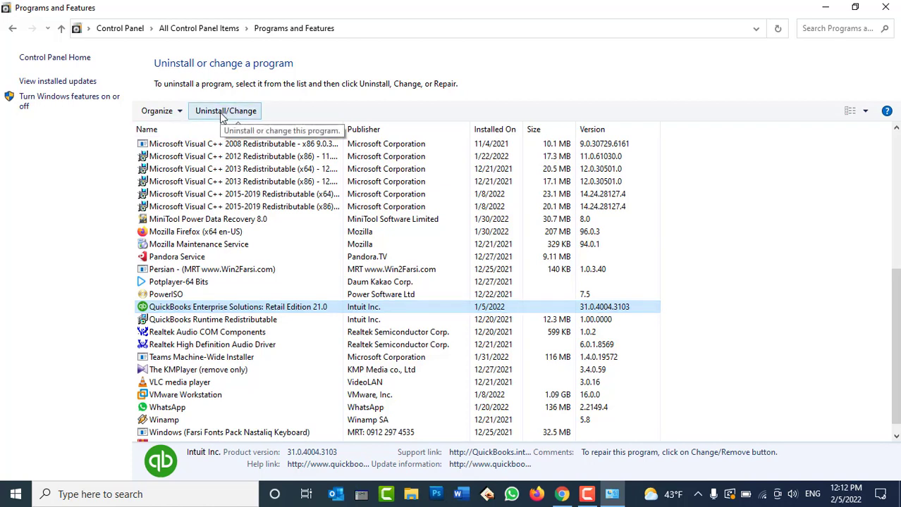
left_click(178, 383)
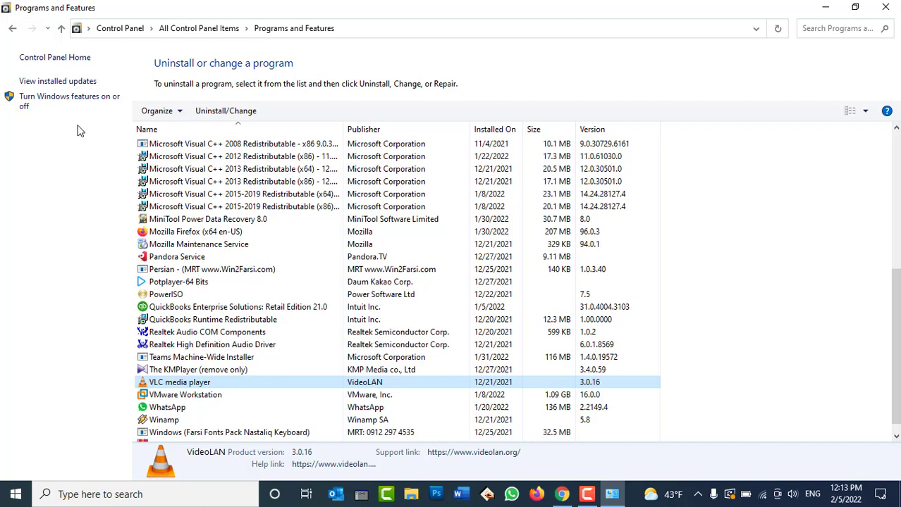
Step: Examine which installed Microsoft Windows updates and servicing stacks offer an uninstall option, and return to the installed programs list
left_click(36, 83)
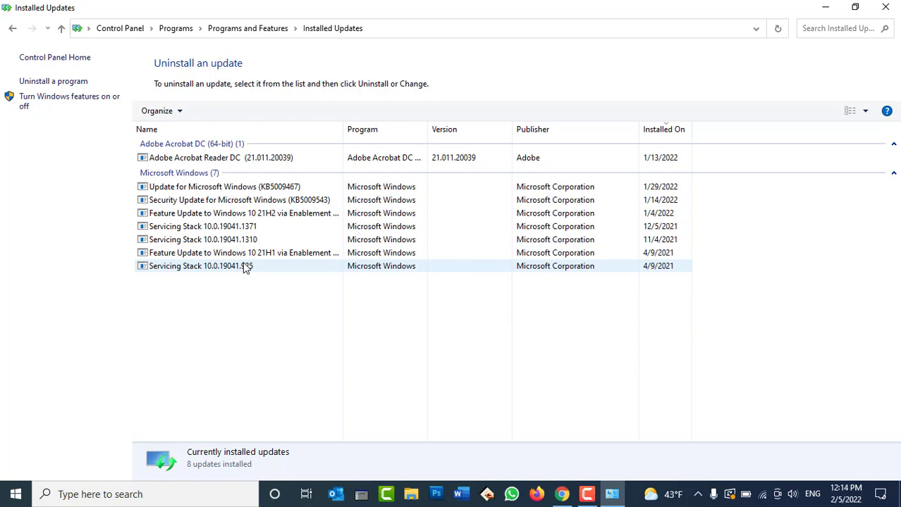
left_click(218, 188)
left_click(226, 201)
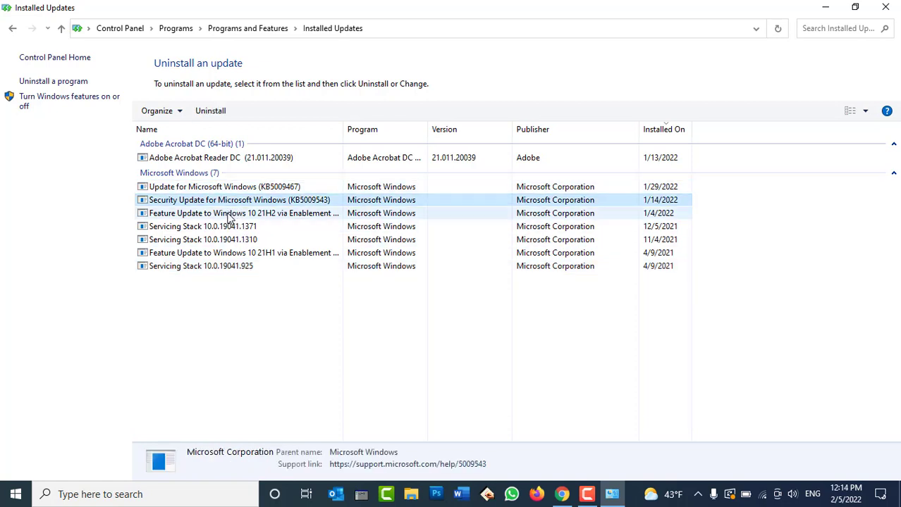
left_click(227, 226)
left_click(227, 240)
left_click(219, 187)
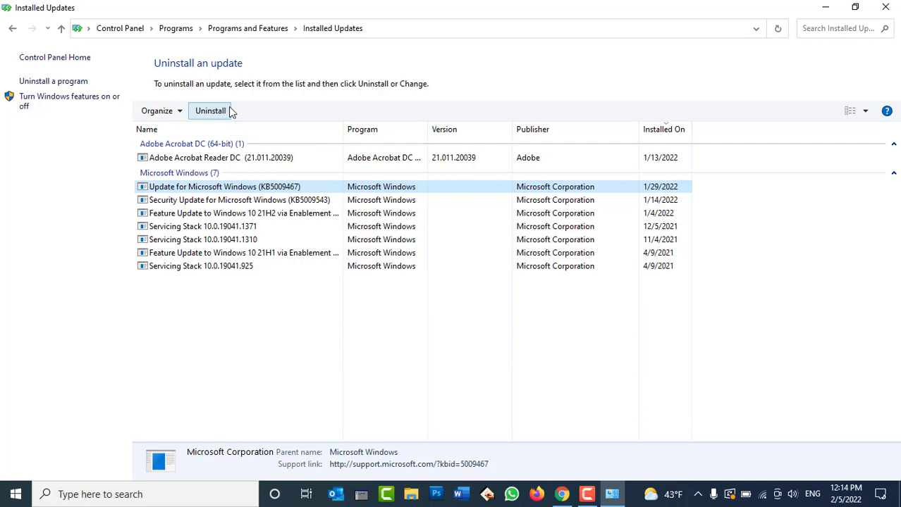
left_click(11, 29)
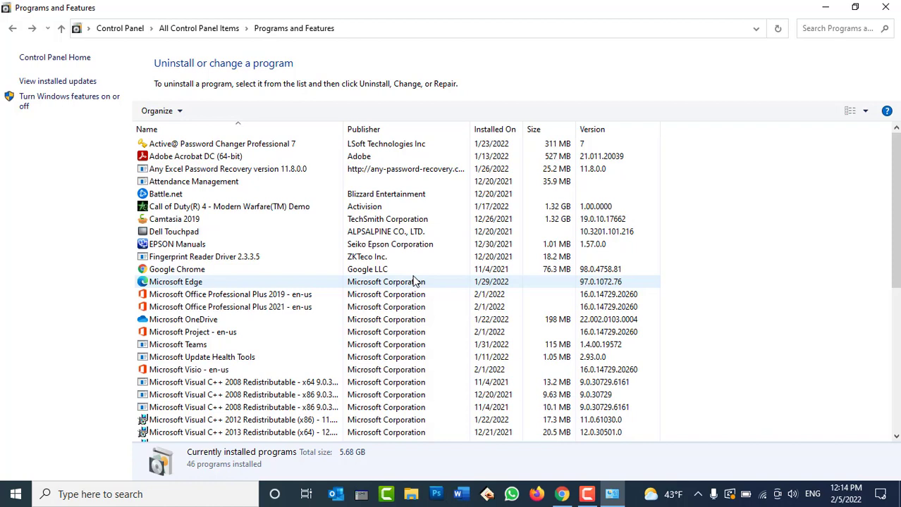
Step: Inspect the Windows features that can be turned on or off, cancel, and go back to all Control Panel items
left_click(40, 106)
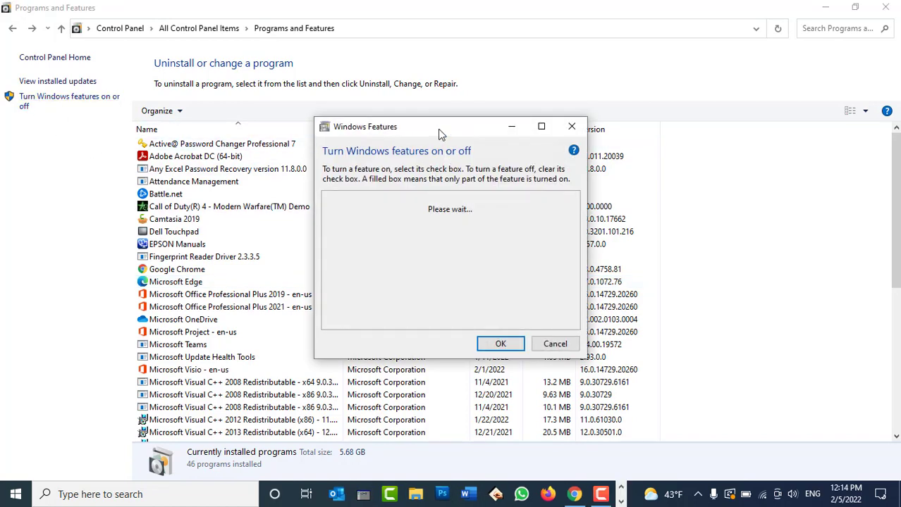
left_click_drag(438, 129, 484, 117)
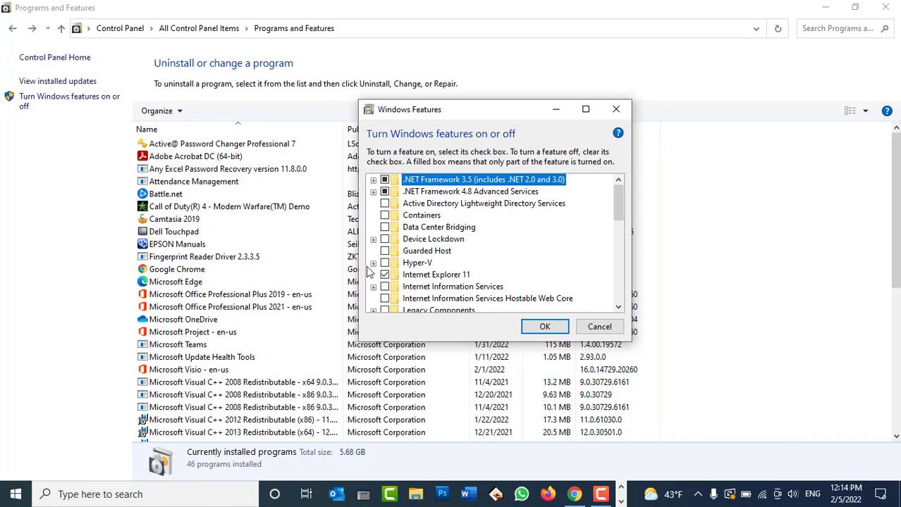
left_click(595, 329)
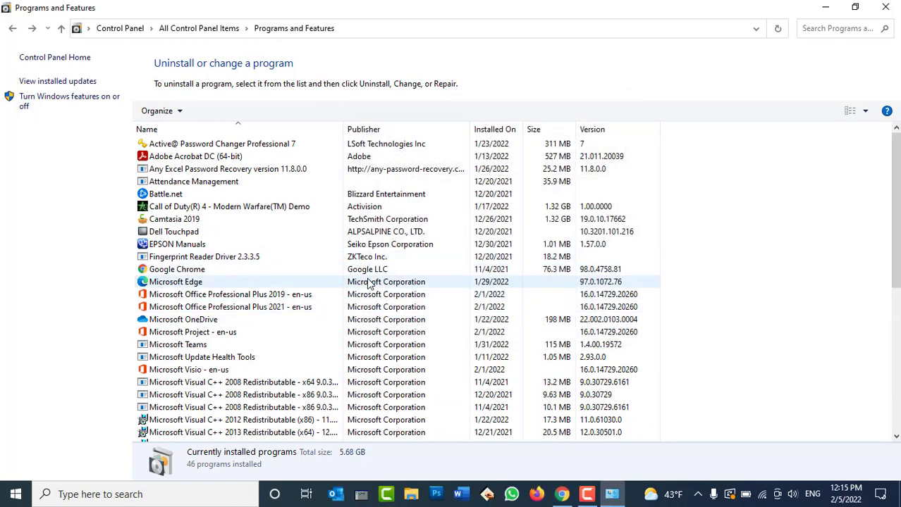
left_click(12, 29)
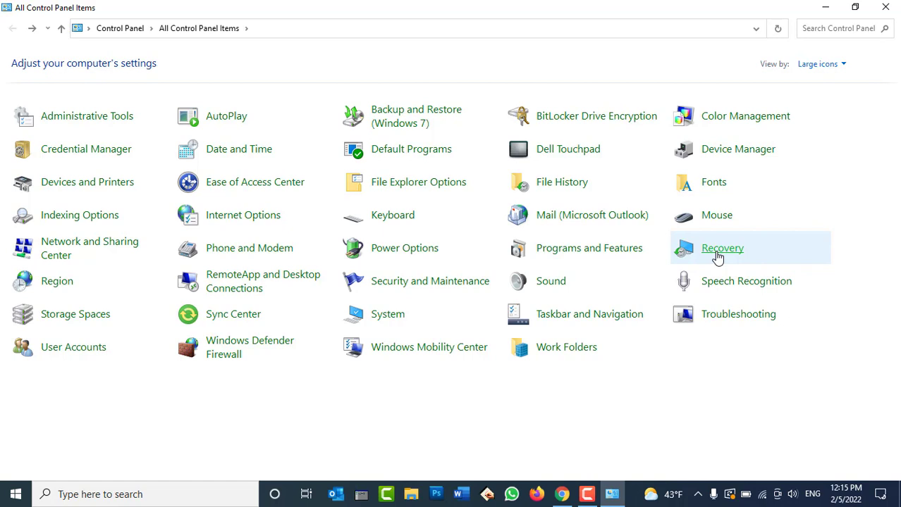
Step: Minimize Control Panel, refresh the desktop, and switch to Paint by running MSpaint
left_click(609, 489)
right_click(414, 187)
left_click(450, 227)
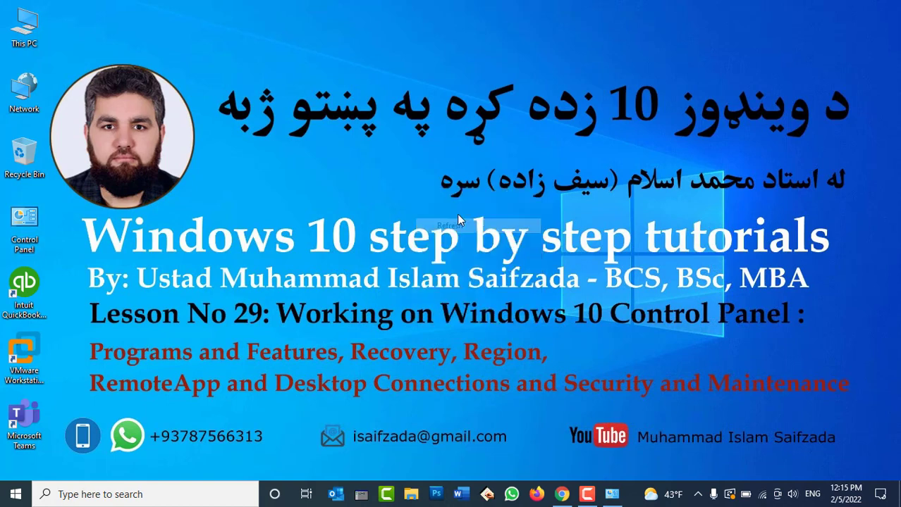
key("super+r")
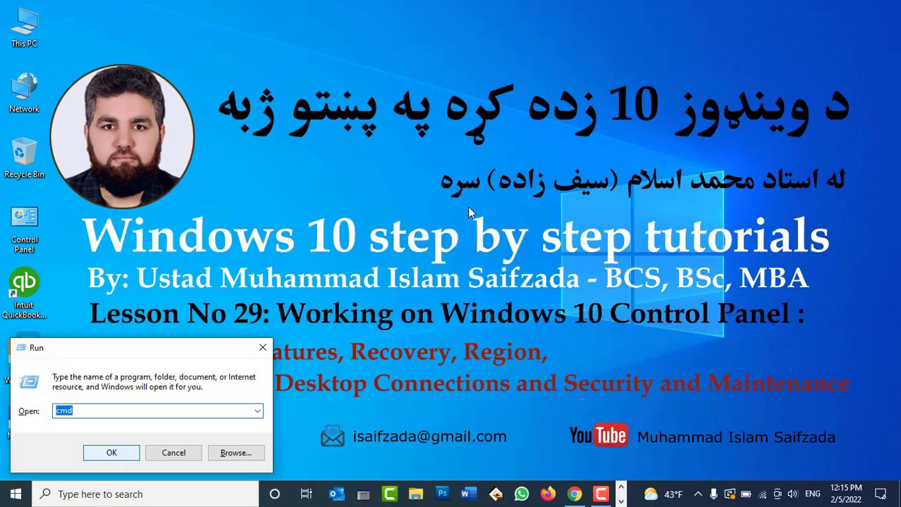
type("MSpaint")
key("Return")
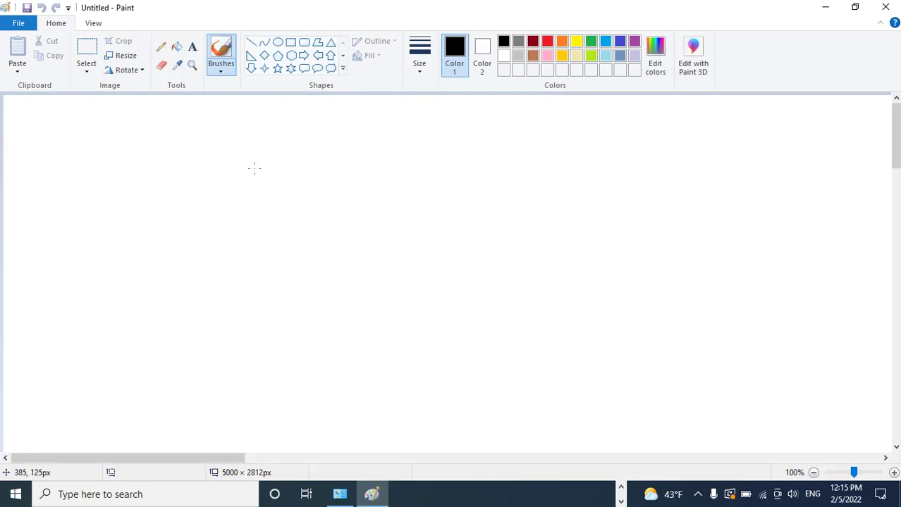
Step: Draw a black horizontal line about 816 px long across the canvas, with a small circle about 38 px wide at each end
left_click(250, 43)
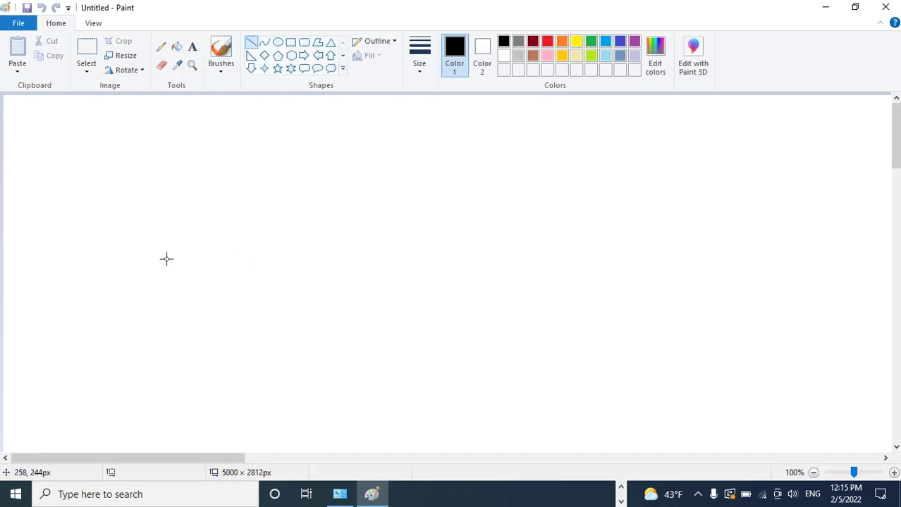
mouse_move(160, 263)
left_mouse_down()
mouse_move(619, 242)
mouse_move(699, 247)
left_mouse_up()
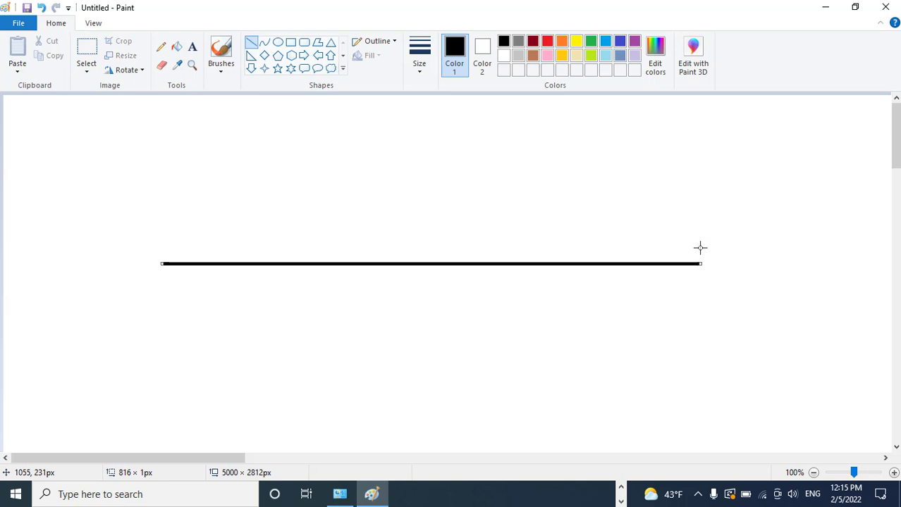
left_click(292, 56)
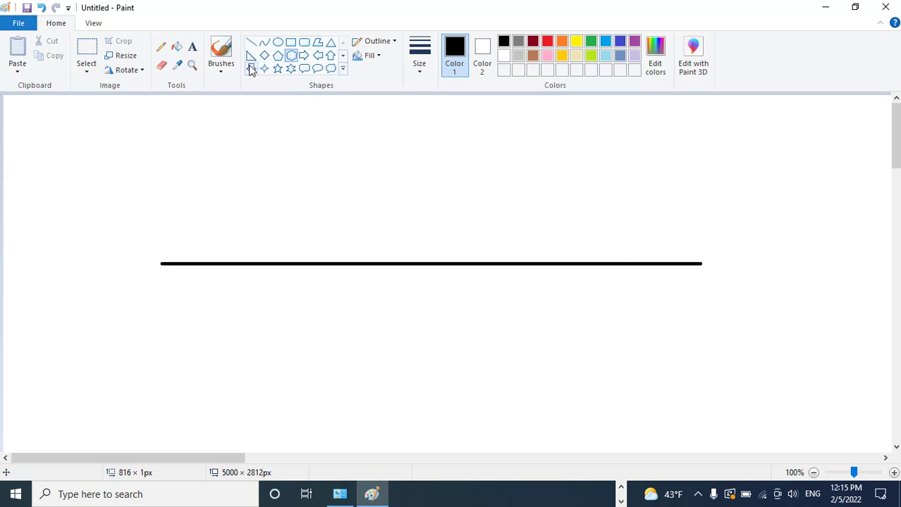
left_click(278, 41)
left_click_drag(687, 251, 714, 275)
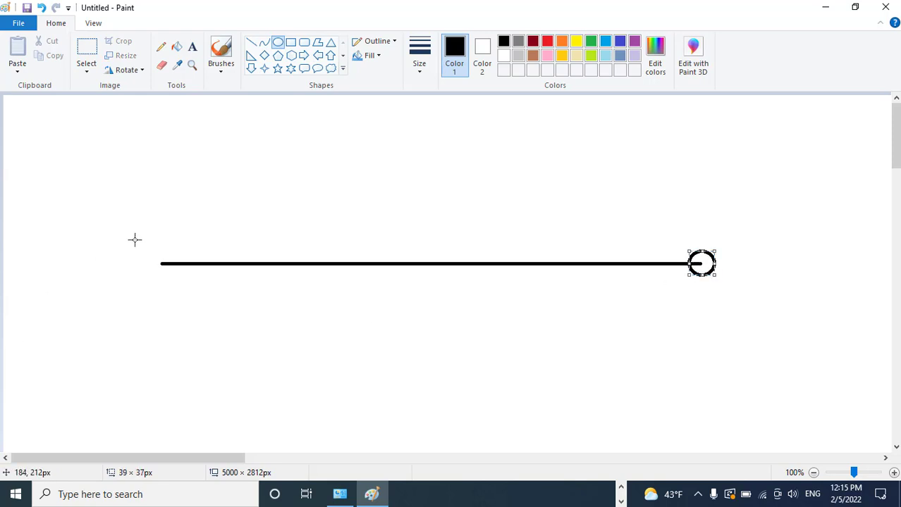
left_click_drag(151, 251, 177, 276)
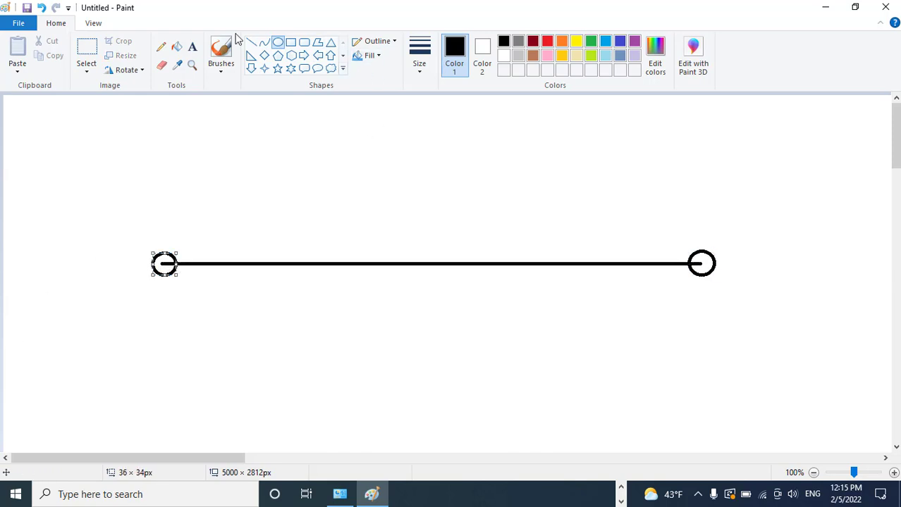
Step: Fill the circles at both ends of the line with red
left_click(178, 48)
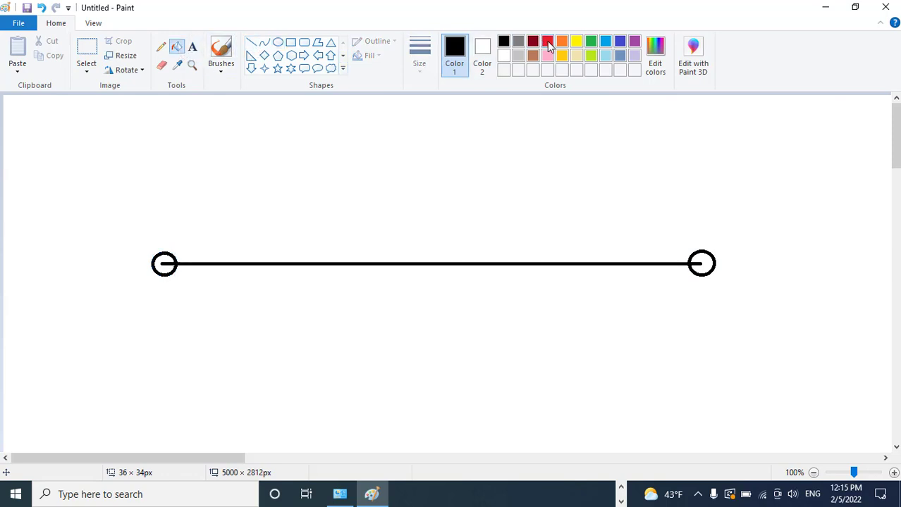
left_click(547, 42)
left_click(707, 262)
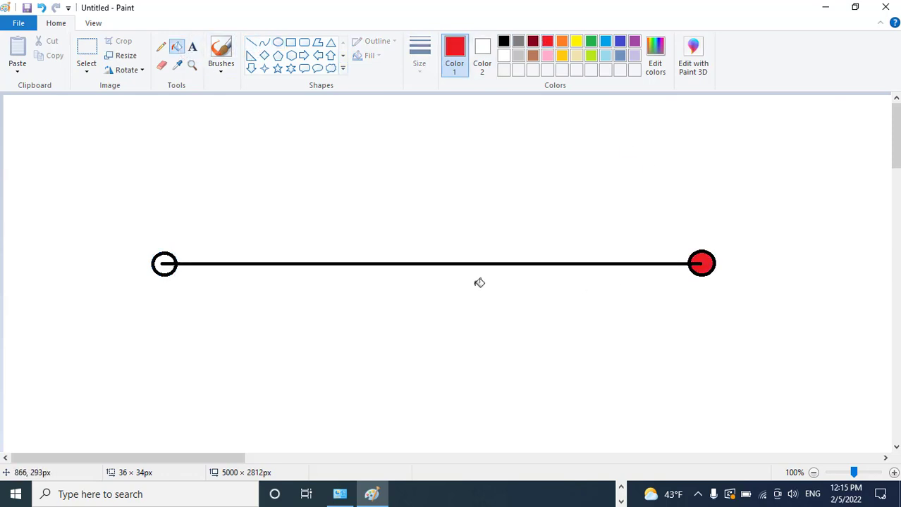
left_click(167, 258)
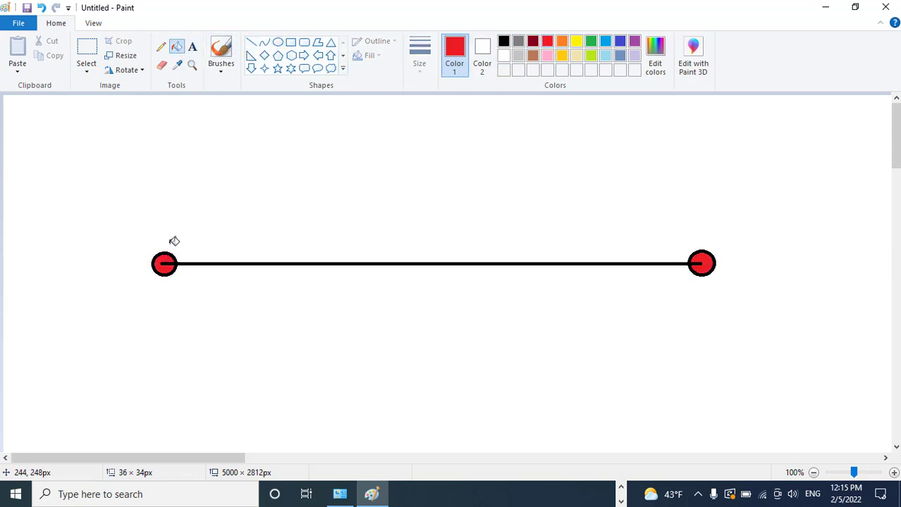
Step: Add the red text label "Start Point" above the circle at the line's left end
left_click(193, 47)
left_click(133, 222)
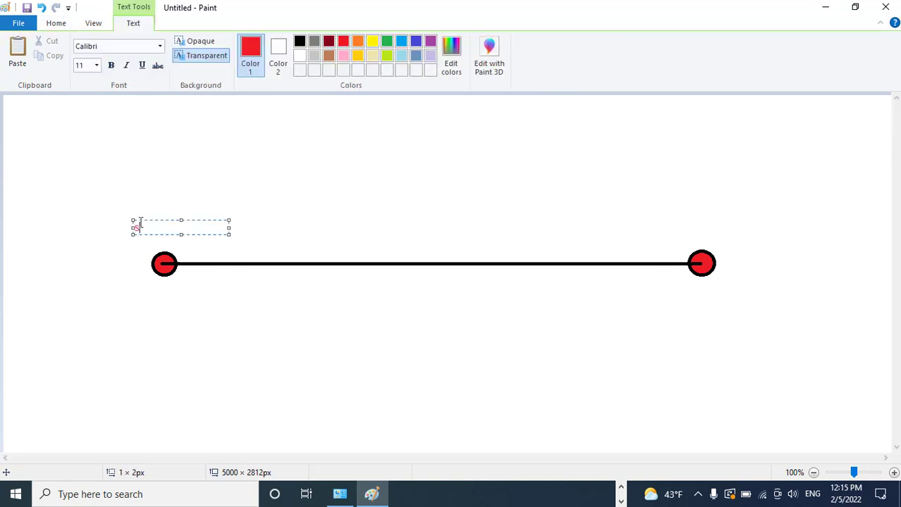
type("Start Point")
left_click(682, 227)
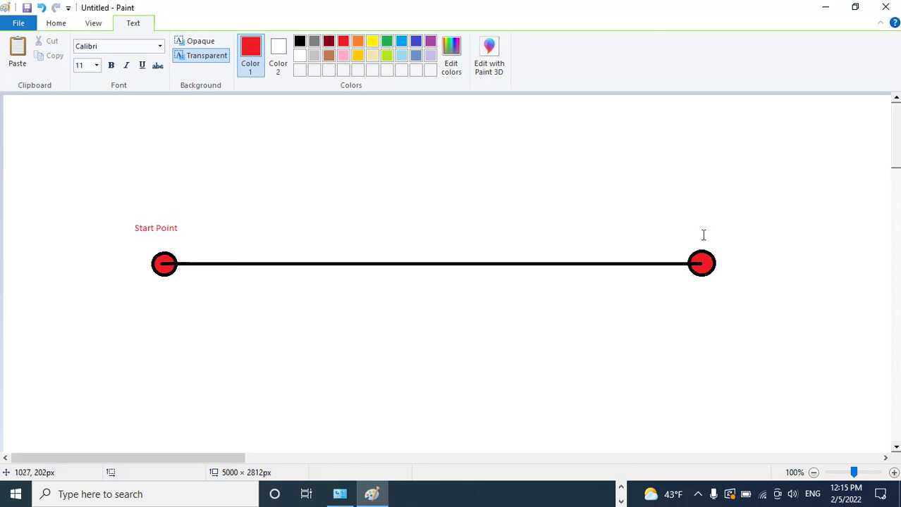
Step: Add the red text label "End Point" above the circle at the line's right end
left_click(666, 231)
type("Wind")
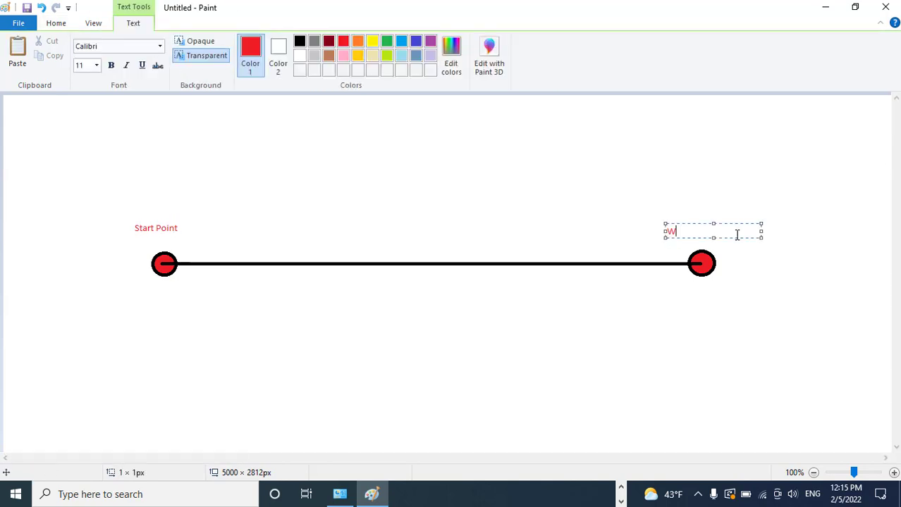
key("BackSpace")
key("BackSpace")
key("BackSpace")
key("BackSpace")
type("Enf")
key("BackSpace")
type("d Point")
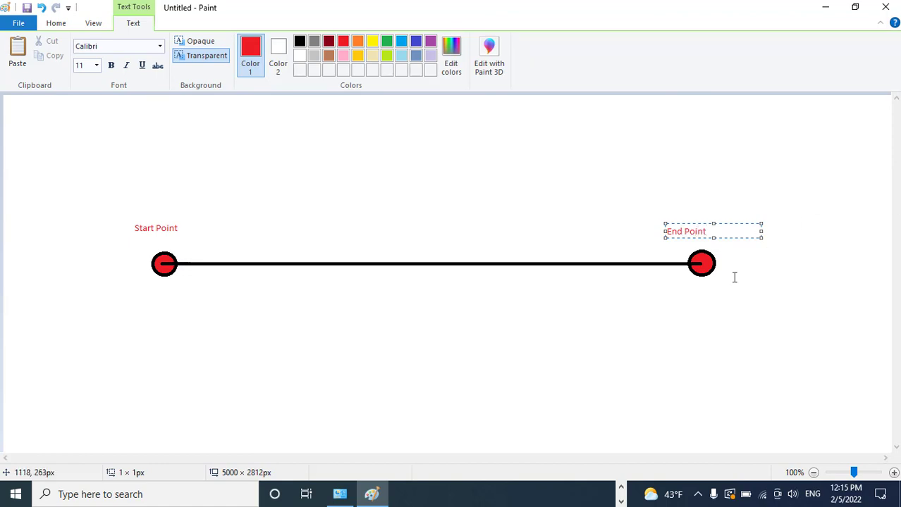
left_click(713, 295)
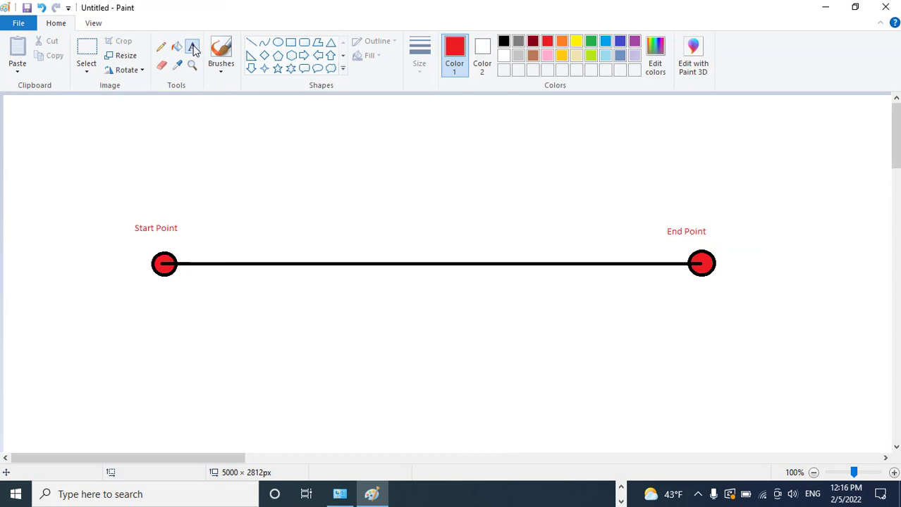
Step: Add the date label 1/1/2022 above "Start Point", followed by 1/20/2022 and 1/30/2022 spaced along above the line
left_click(138, 197)
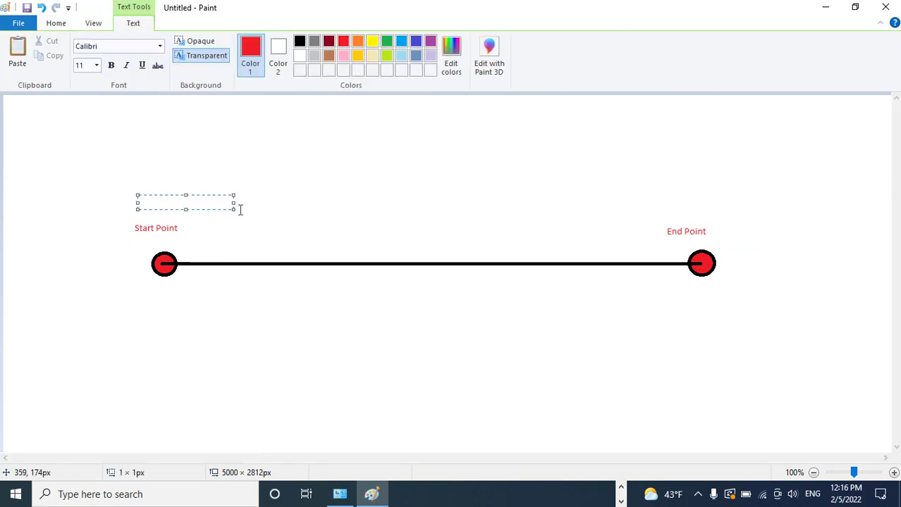
type("1/1/2022")
left_click(321, 206)
left_click(322, 193)
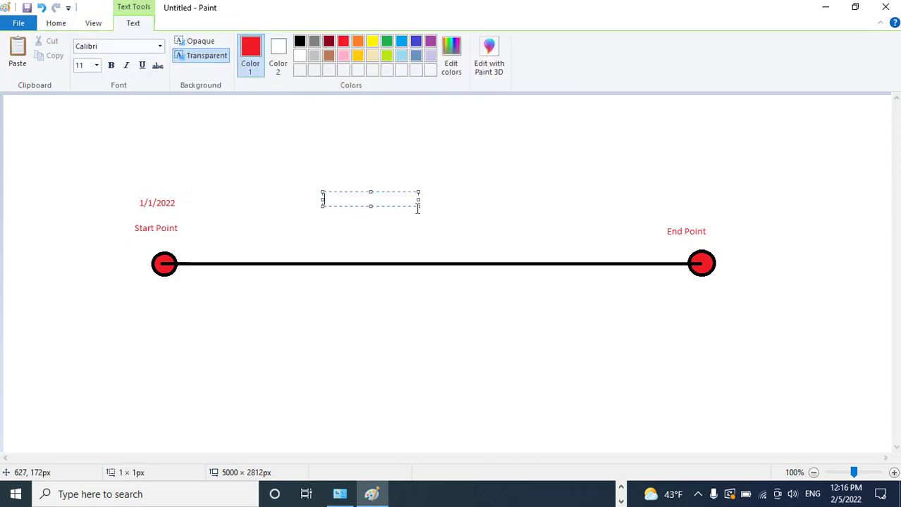
type("1/20/2022")
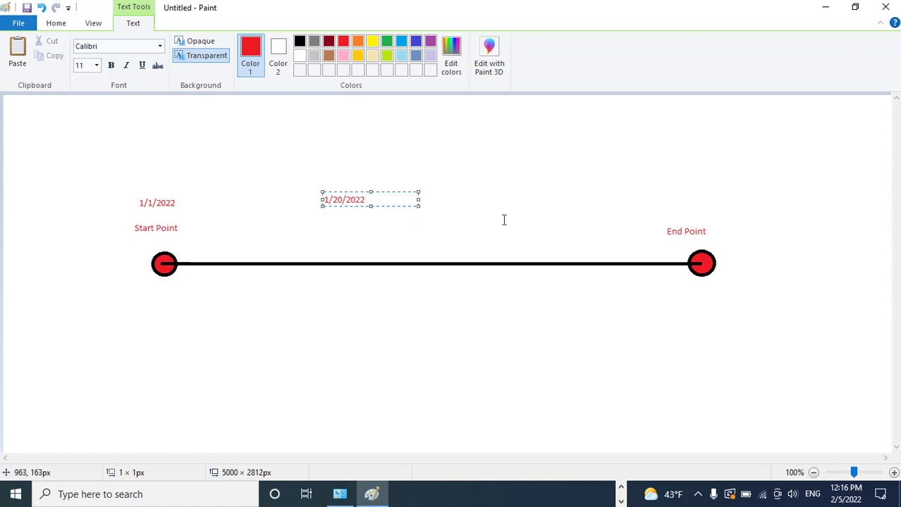
left_click(474, 202)
left_click(474, 202)
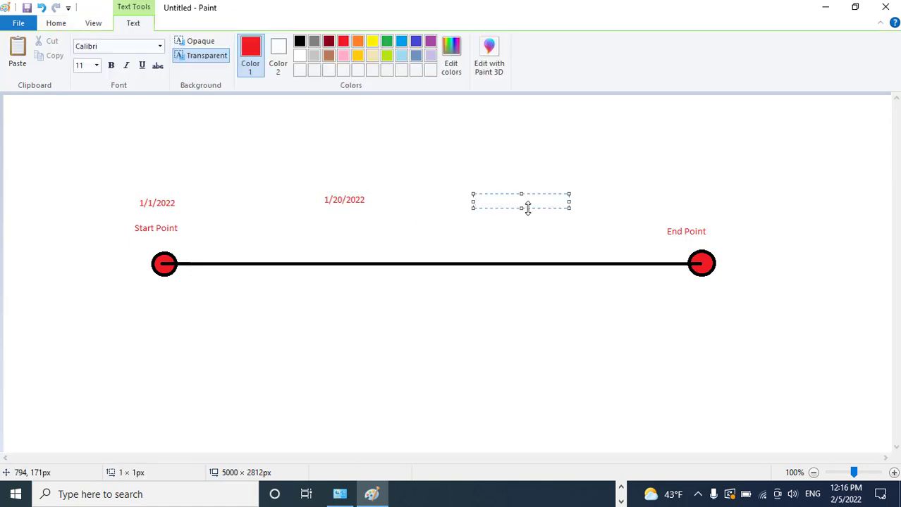
type("1/30/202")
key("BackSpace")
type("22")
left_click(498, 306)
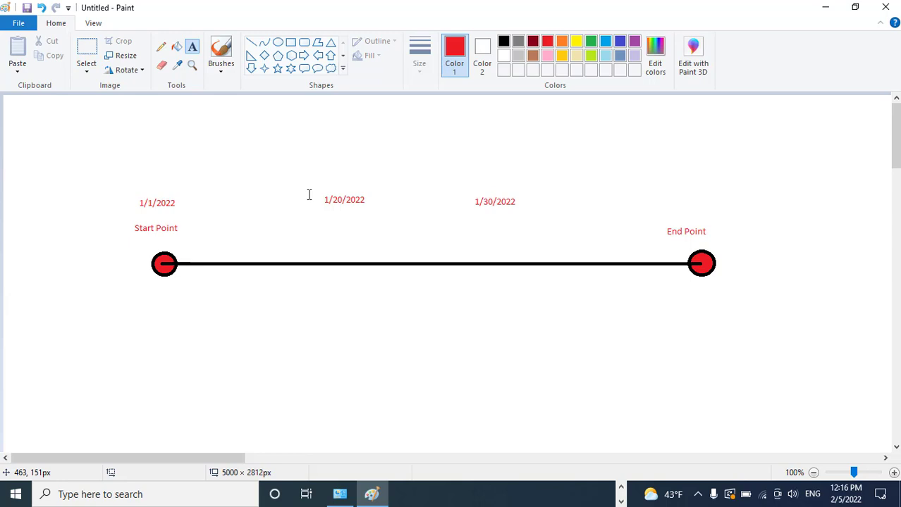
left_click(152, 138)
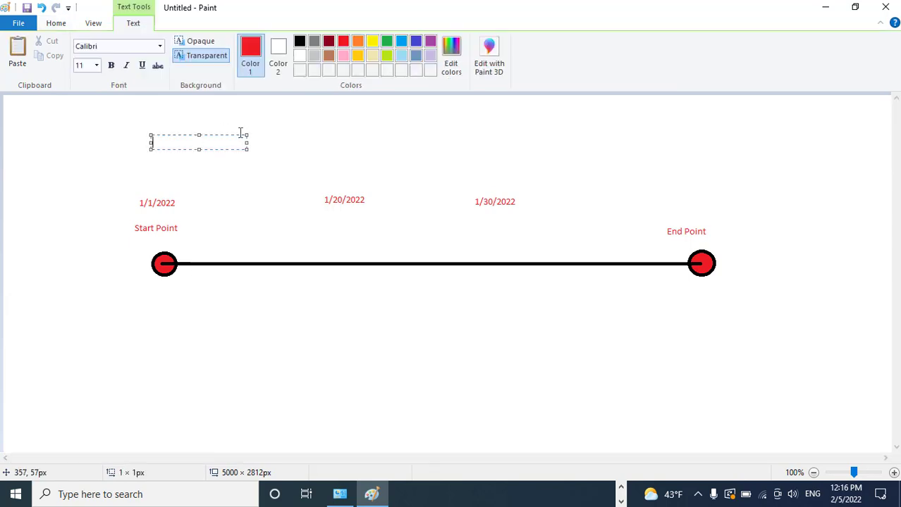
type("Res")
type("r Point")
key("Escape")
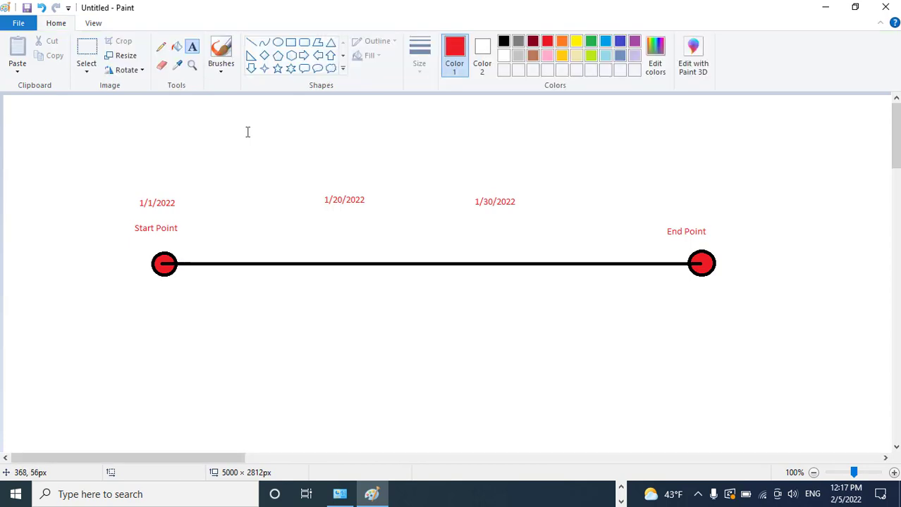
left_click(139, 202)
left_click_drag(138, 202, 177, 203)
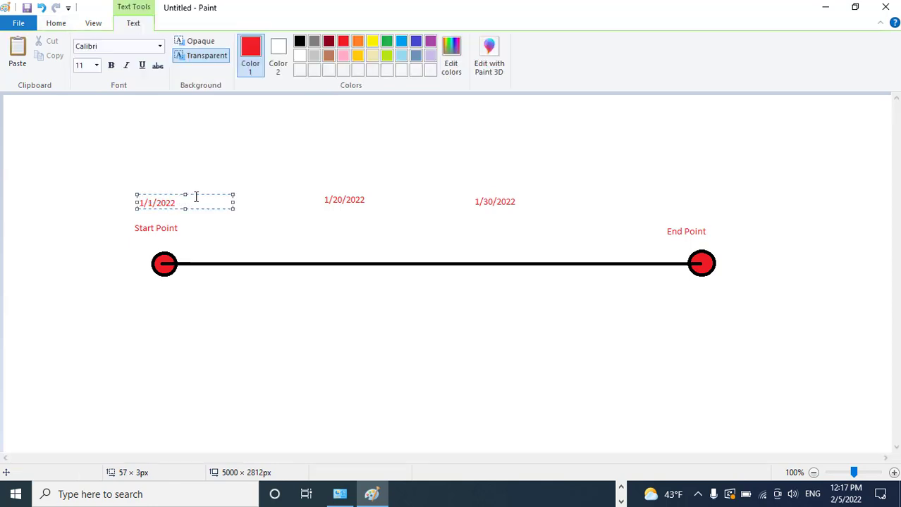
left_click(320, 195)
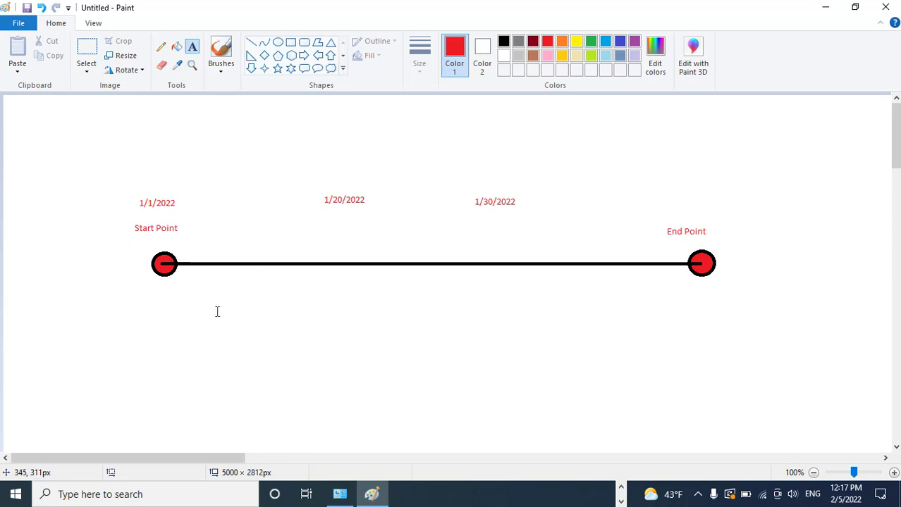
Step: Switch to Control Panel, open Recovery, and open the Configure System Restore settings
left_click(340, 494)
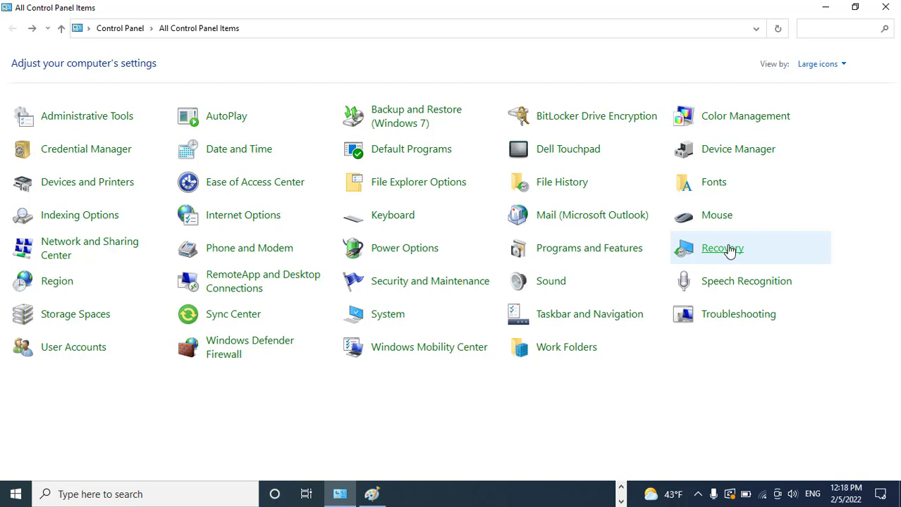
left_click(729, 252)
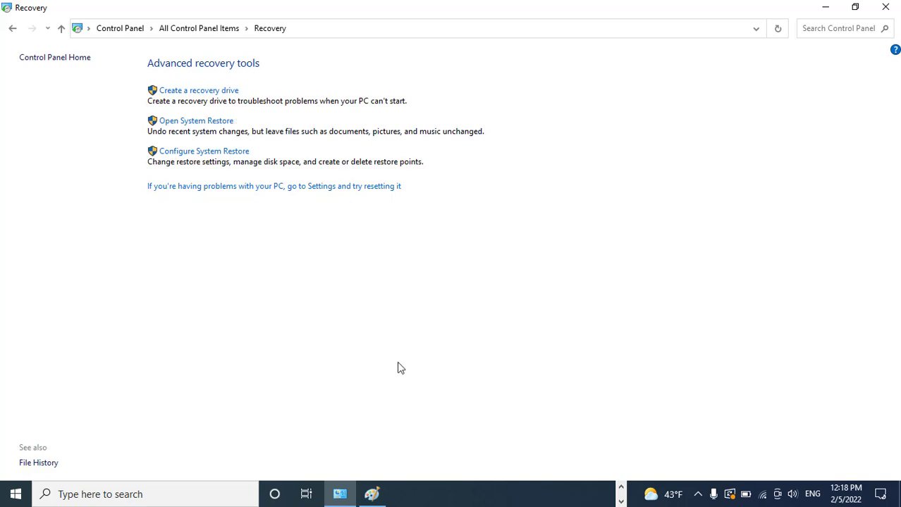
left_click(372, 494)
left_click(374, 499)
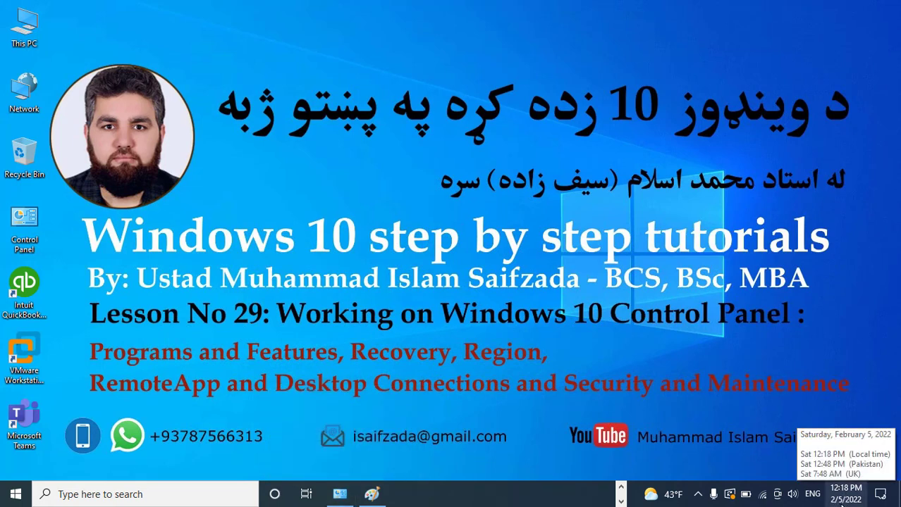
left_click(340, 494)
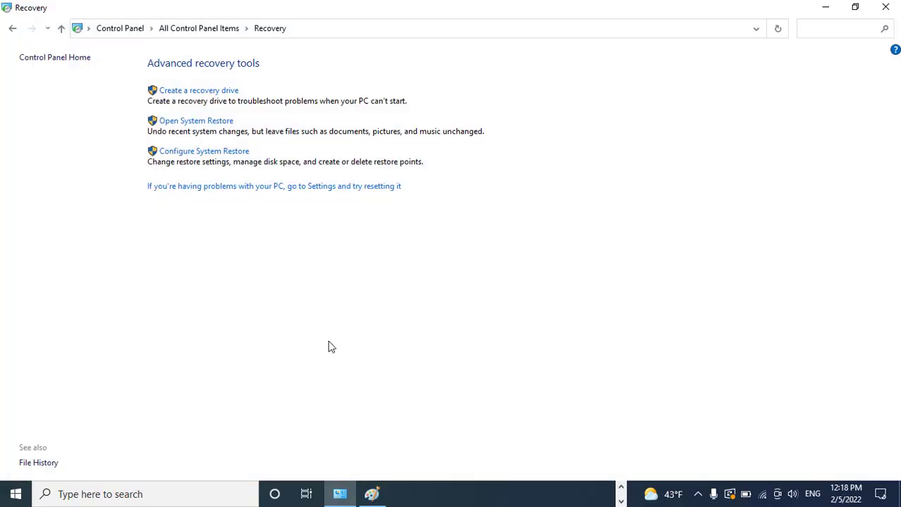
left_click(198, 156)
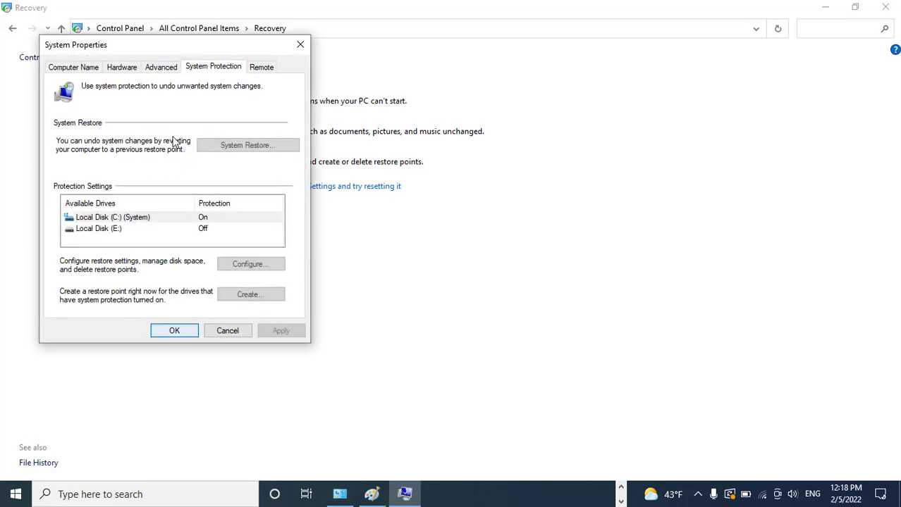
left_click_drag(177, 50, 620, 73)
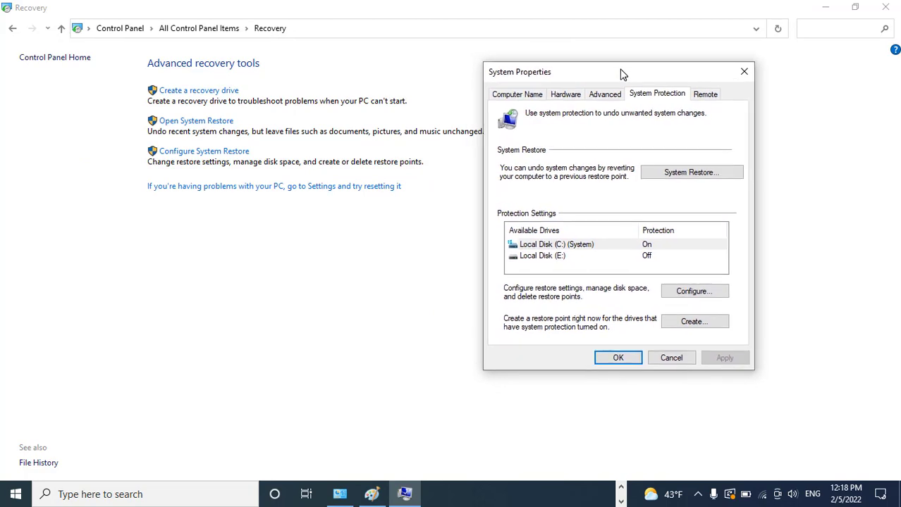
Step: Disable system protection for Local Disk (C:) and confirm the change
left_click(590, 247)
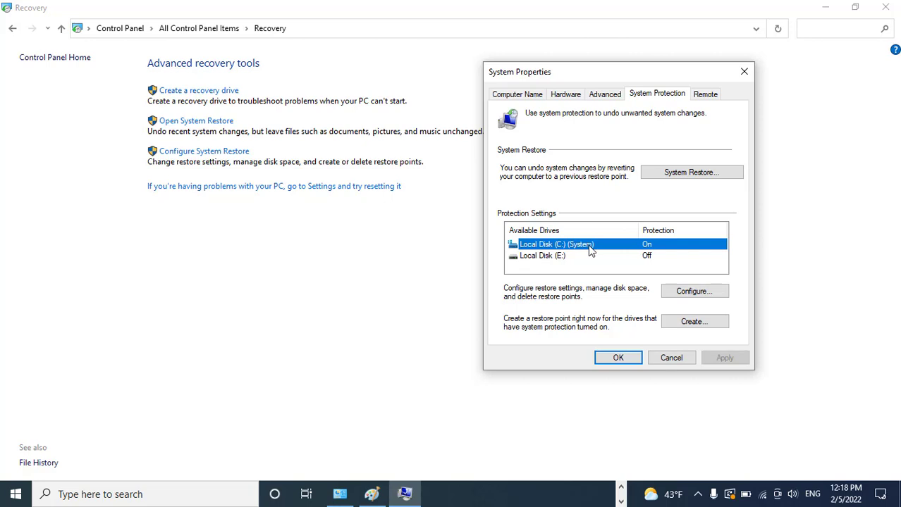
left_click(685, 298)
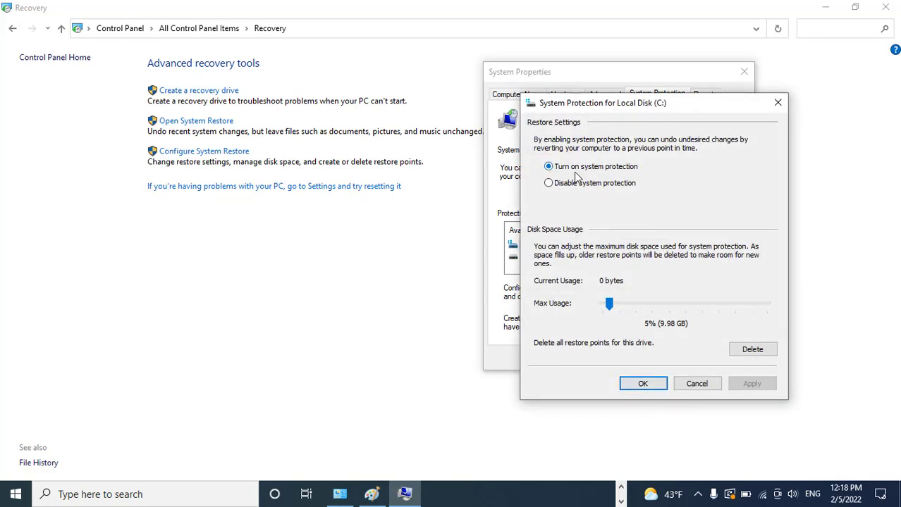
left_click(574, 184)
left_click(754, 386)
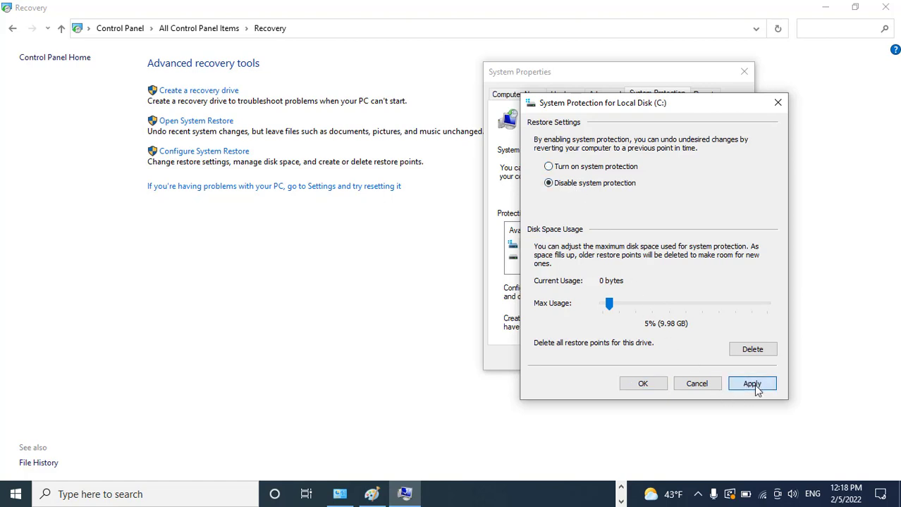
left_click(680, 283)
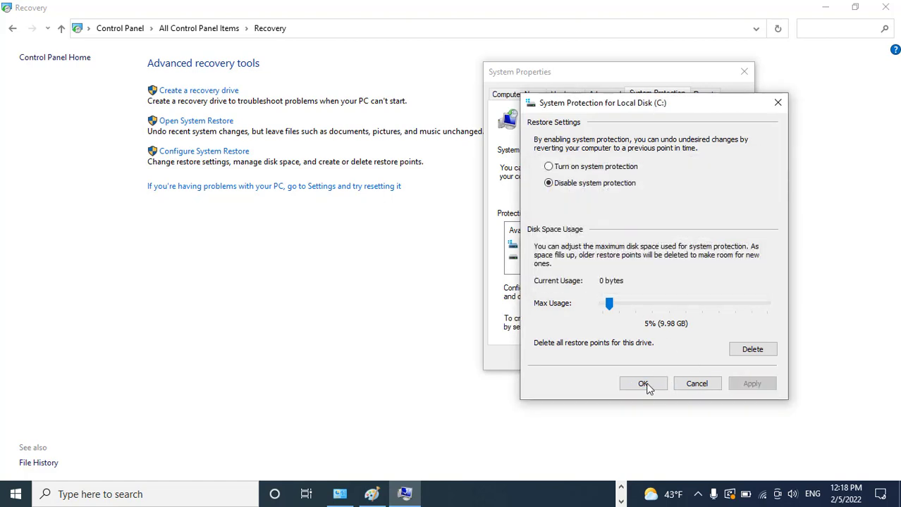
left_click(643, 384)
Step: Turn on system protection for Local Disk (C:) and set its maximum disk space usage to 20% (39.93 GB)
left_click(645, 248)
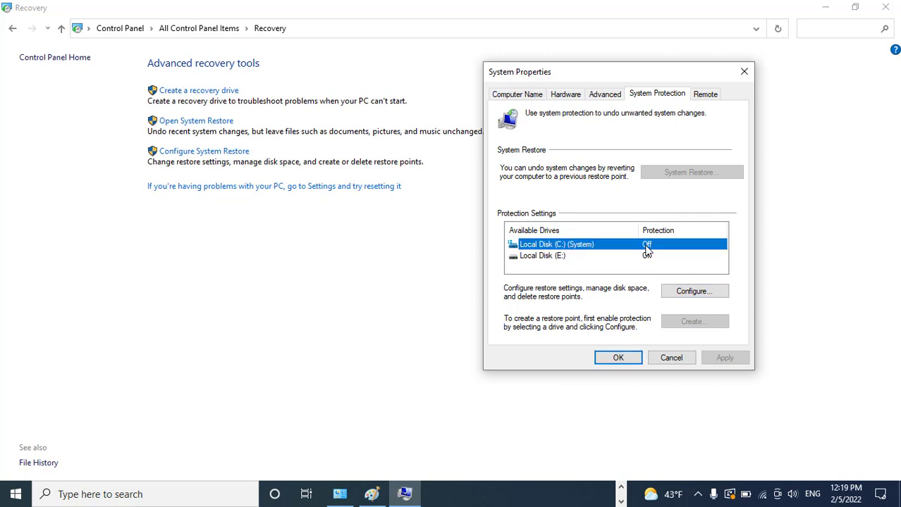
left_click(691, 292)
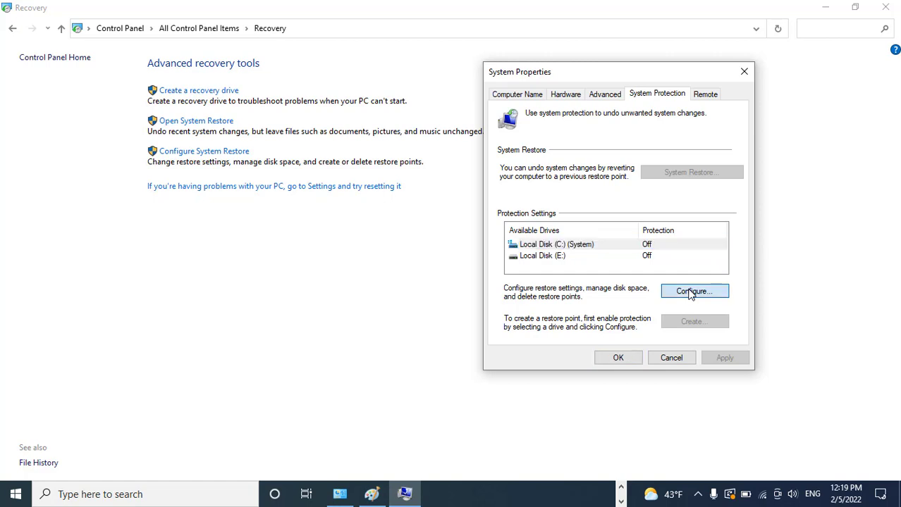
left_click(574, 168)
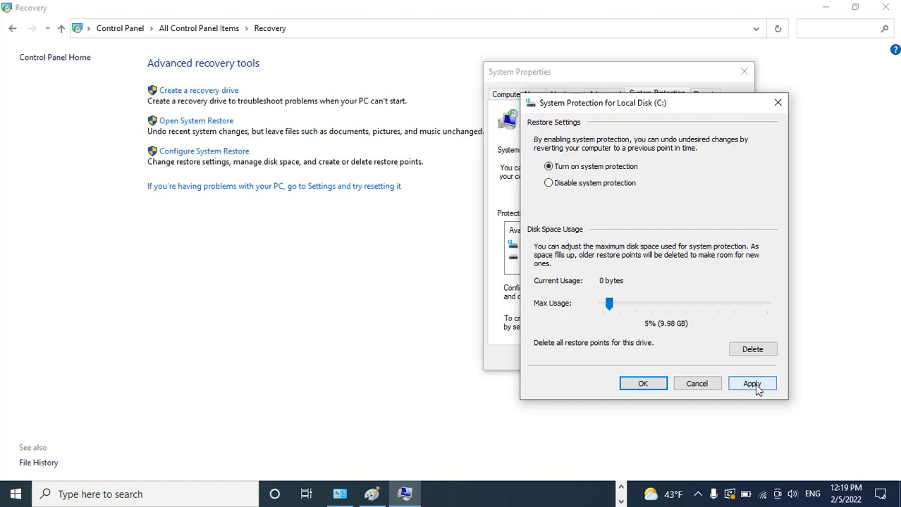
left_click(752, 383)
left_click_drag(608, 303, 636, 307)
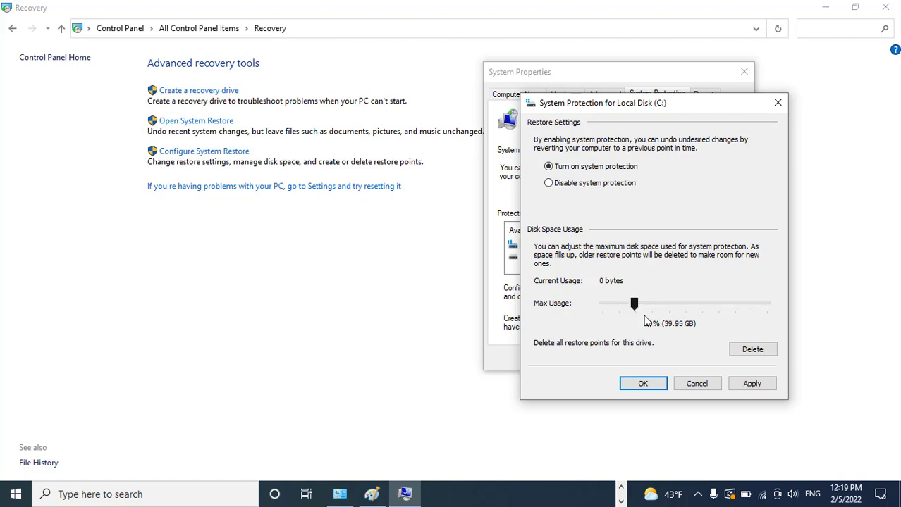
left_click(761, 391)
left_click(640, 383)
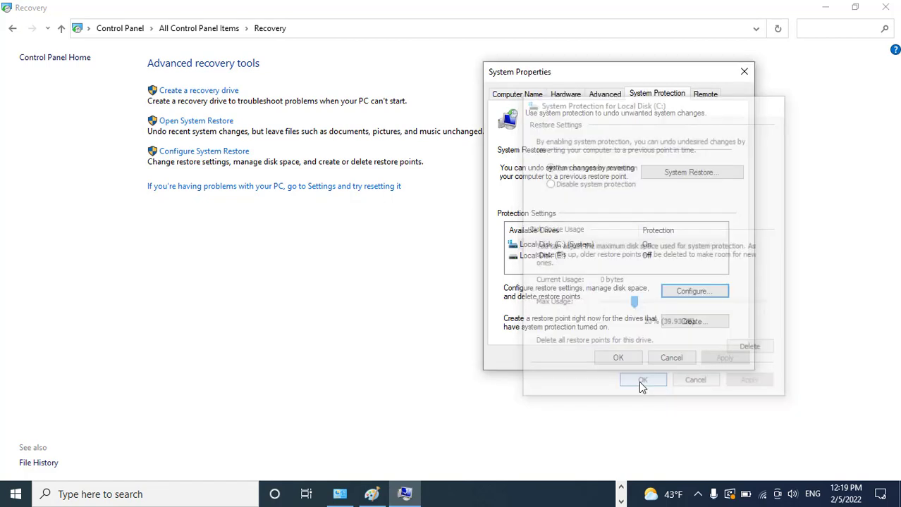
Step: Create a restore point described as "2/5/2022 OK" for the protected Local Disk (C:) and close System Properties
left_click(599, 246)
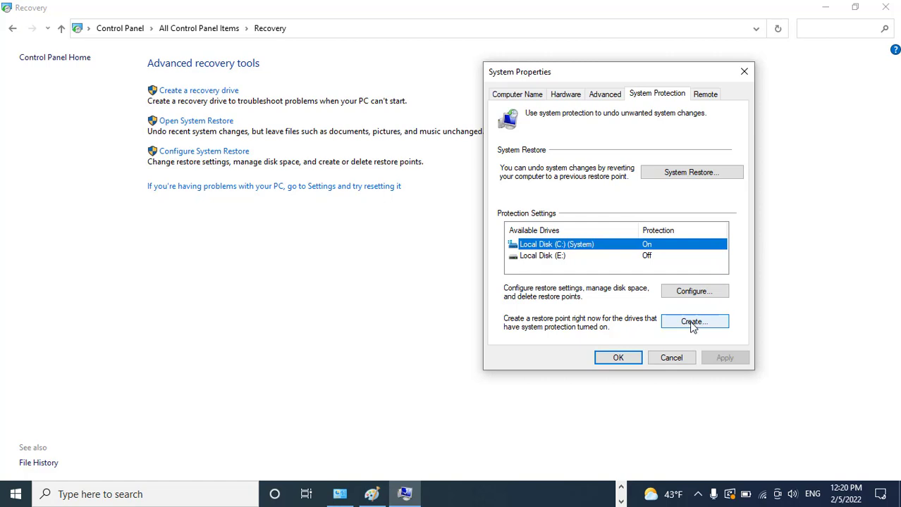
left_click(694, 326)
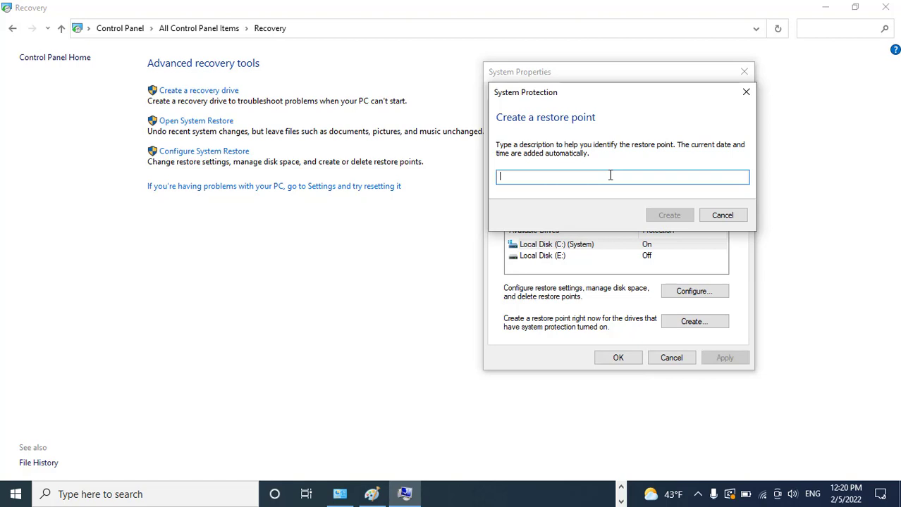
type("2/5")
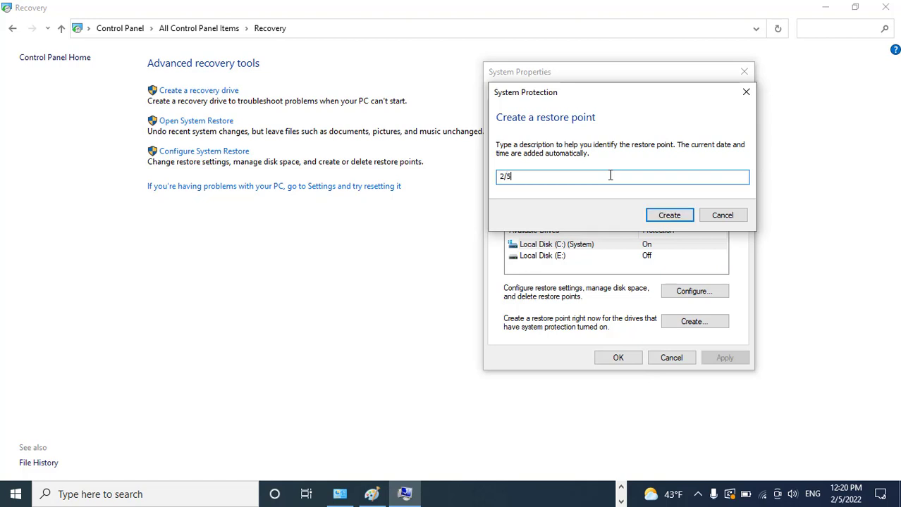
type("/2022 ")
type("I")
type("OK")
left_click(668, 214)
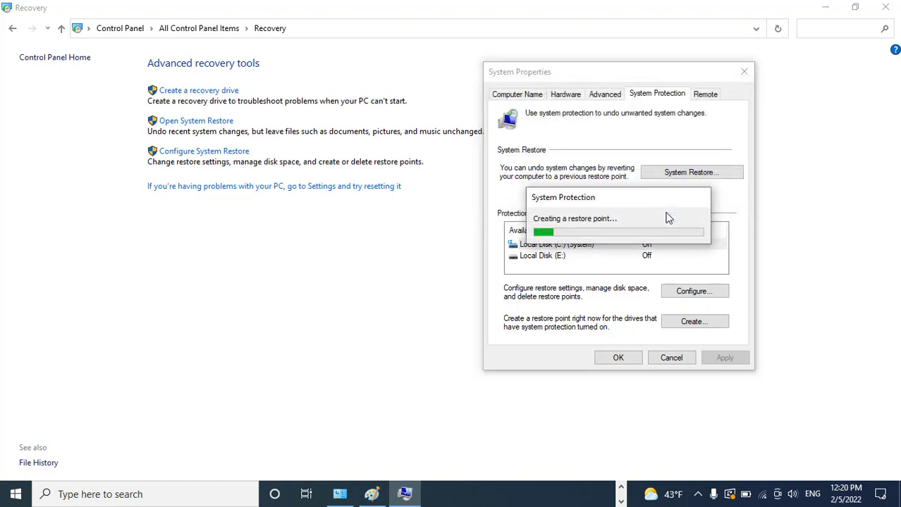
left_click_drag(661, 204, 680, 118)
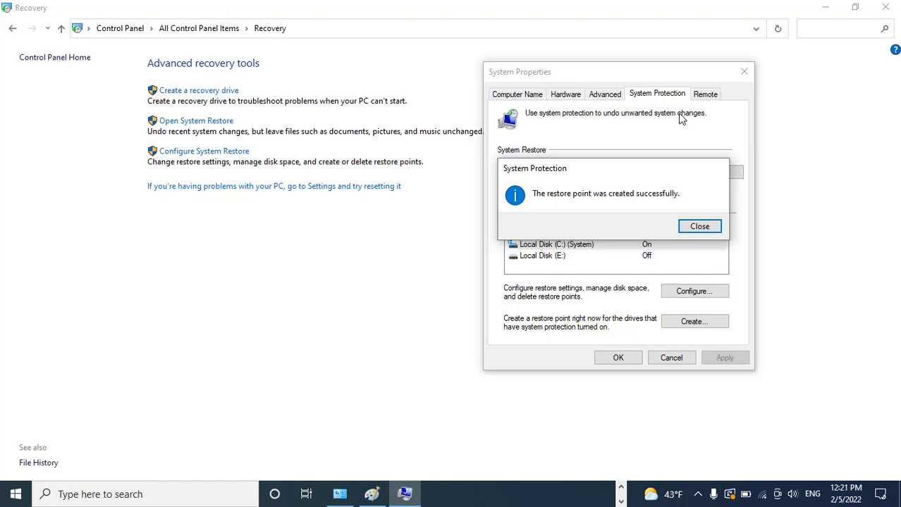
left_click(704, 227)
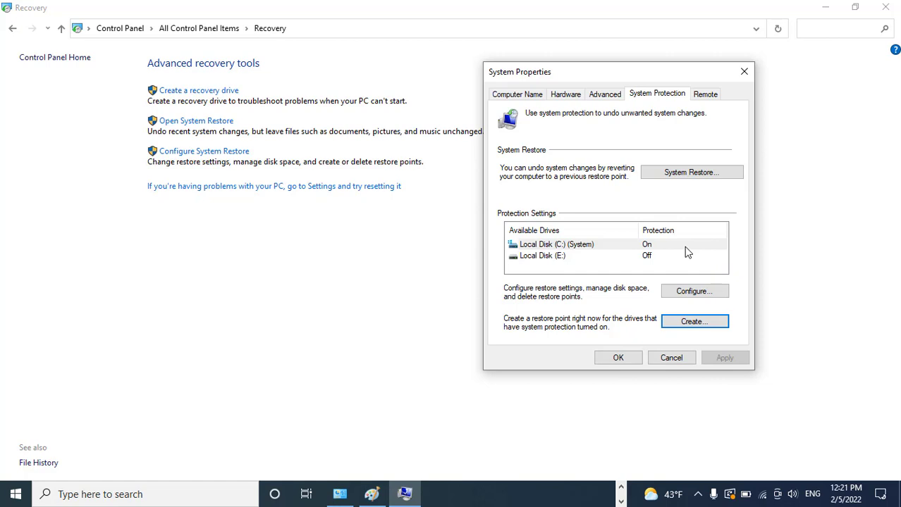
left_click(610, 361)
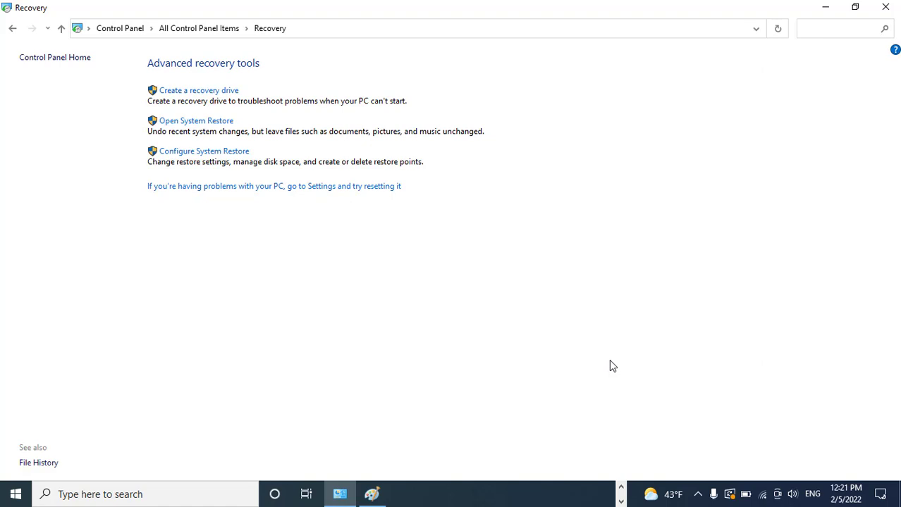
Step: Examine the available restore points in System Restore, select "2/5/2022 OK", cancel the restore, and return to All Control Panel Items
left_click(227, 122)
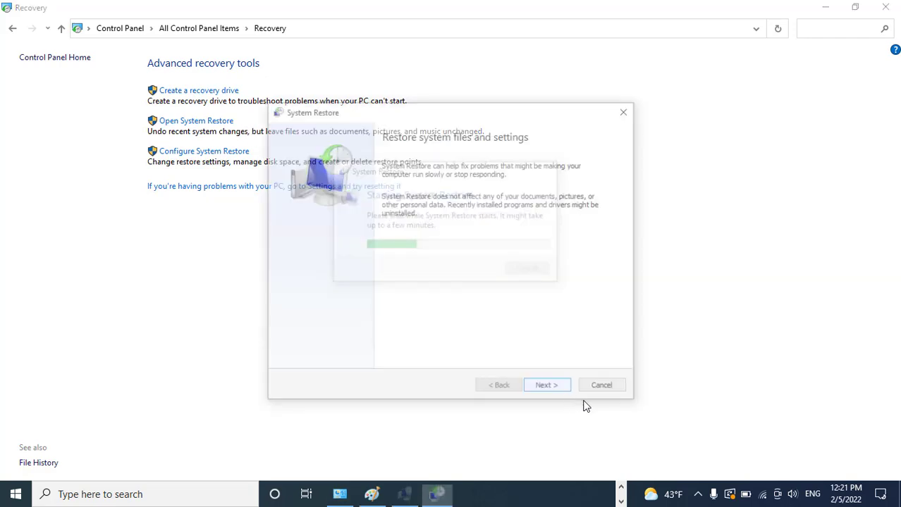
left_click_drag(497, 111, 619, 61)
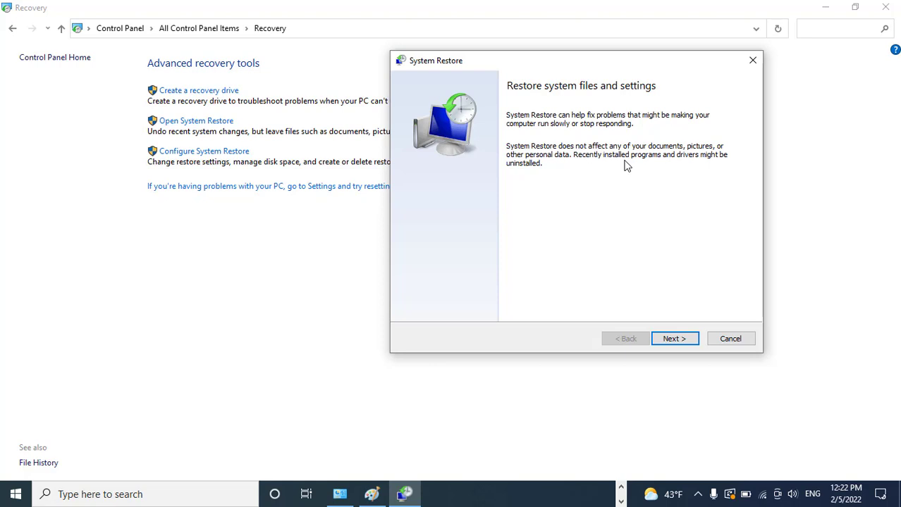
left_click(667, 339)
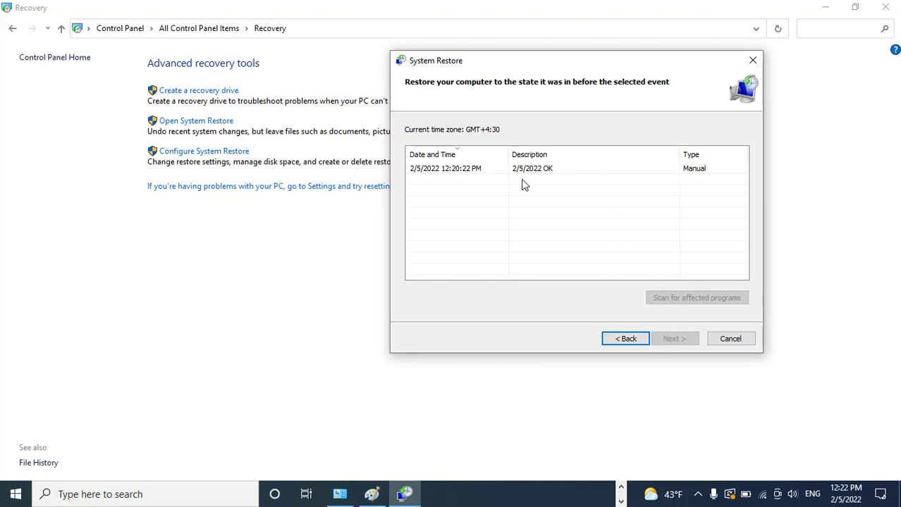
left_click(479, 175)
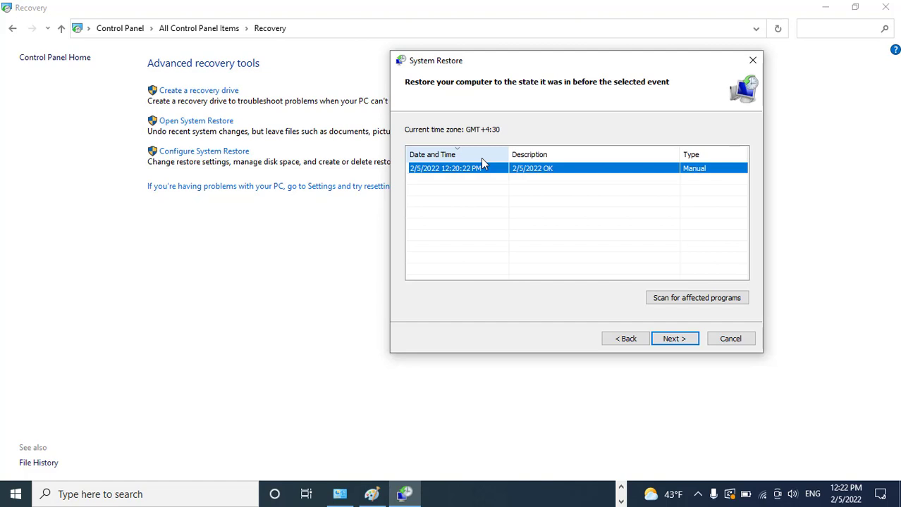
left_click(719, 339)
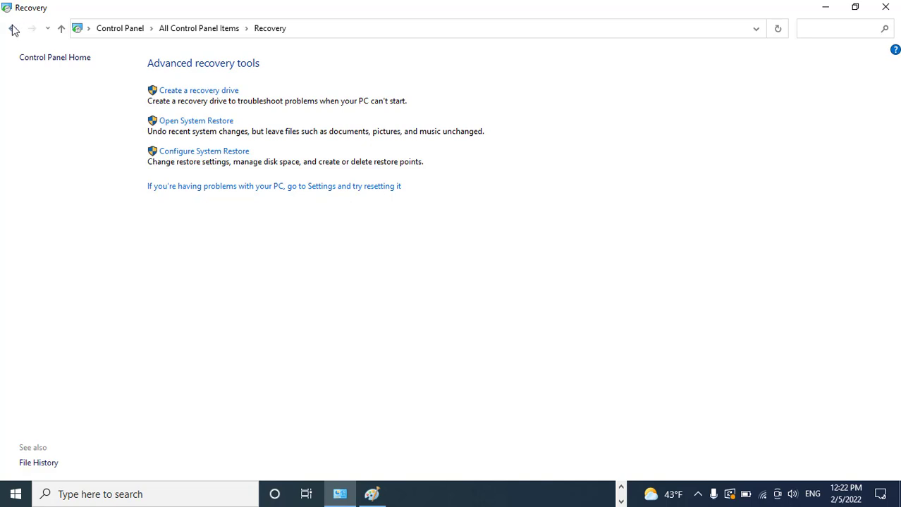
left_click(13, 29)
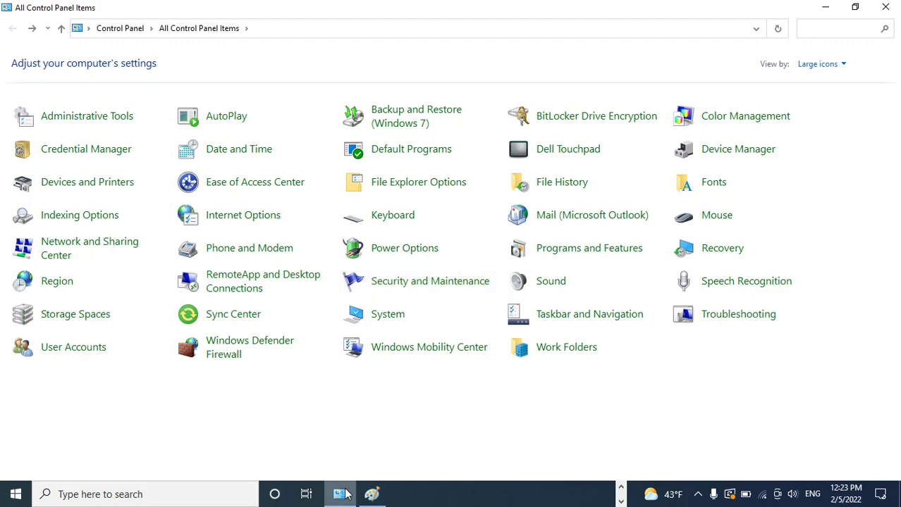
Step: Switch to Paint and close it without saving the timeline drawing
left_click(371, 494)
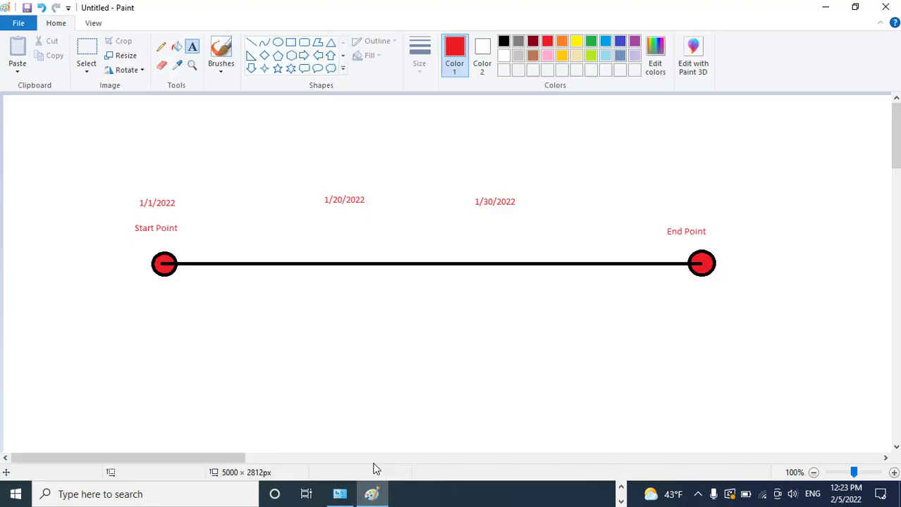
left_click(885, 7)
left_click(485, 247)
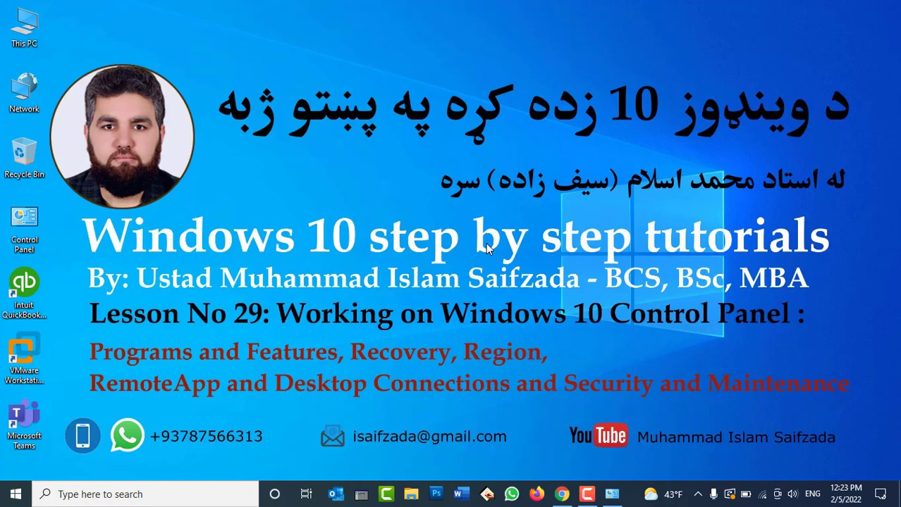
Step: Open Remote Desktop Connection and connect to the computer 10.150.100.30 with the saved credentials
key("super")
type("remo")
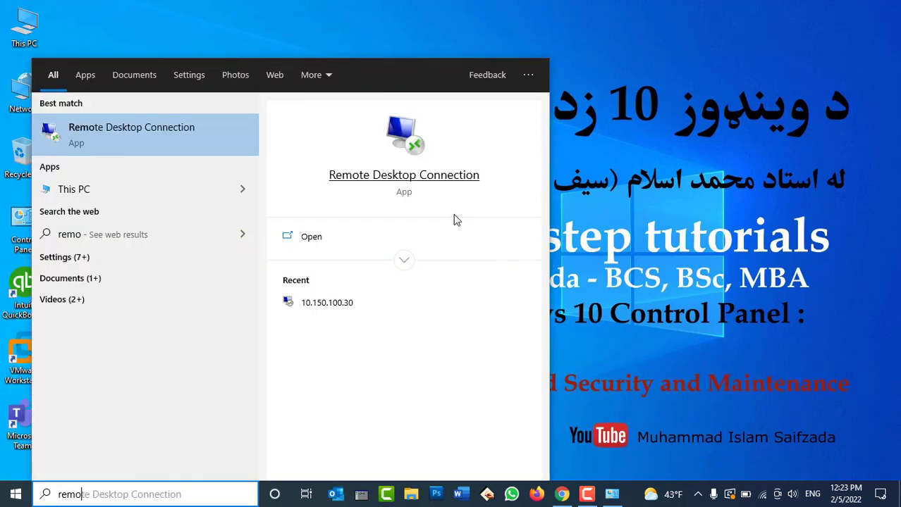
left_click(133, 134)
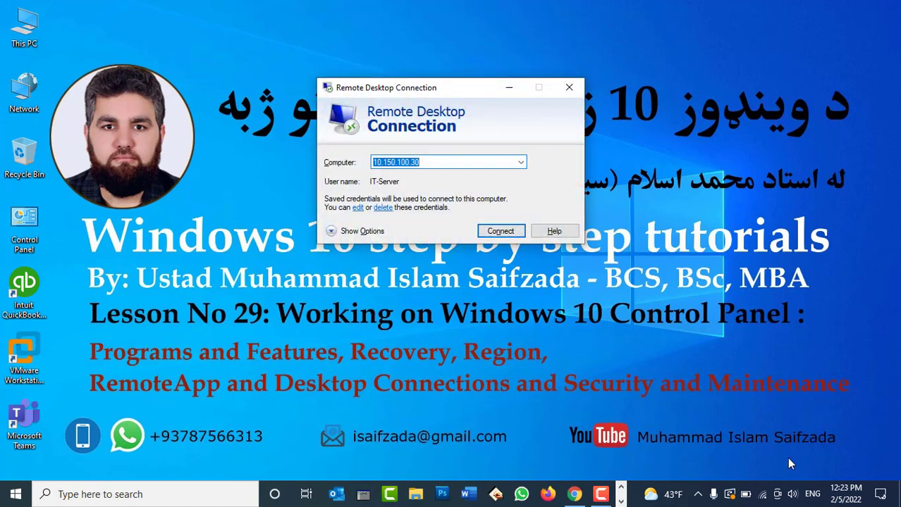
mouse_move(764, 495)
left_click(453, 162)
left_click(499, 231)
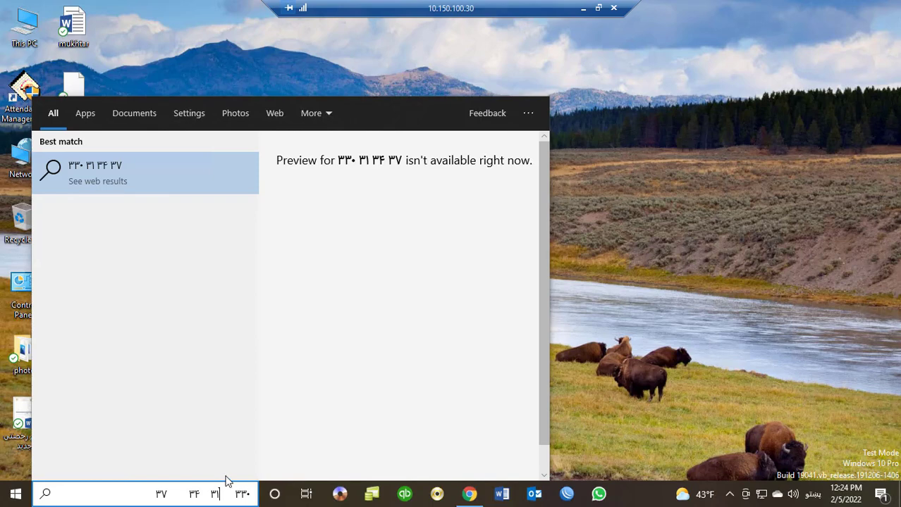
Step: Dismiss the search on the remote desktop, then view the Word leave form stored there and close it
left_click(633, 290)
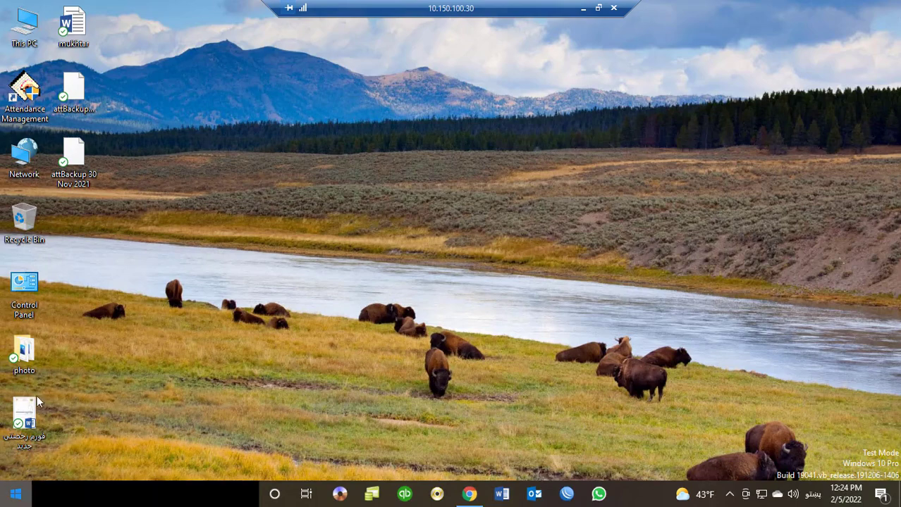
left_click(15, 494)
left_click(746, 196)
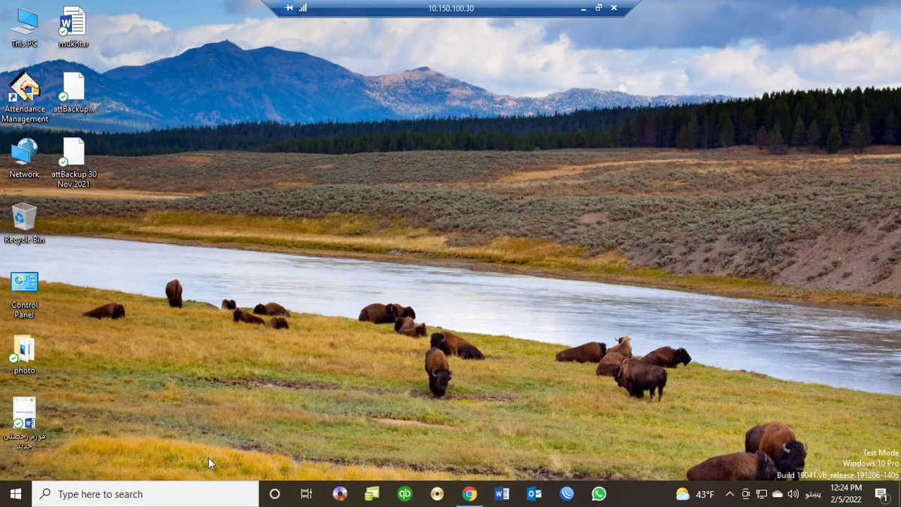
double_click(46, 420)
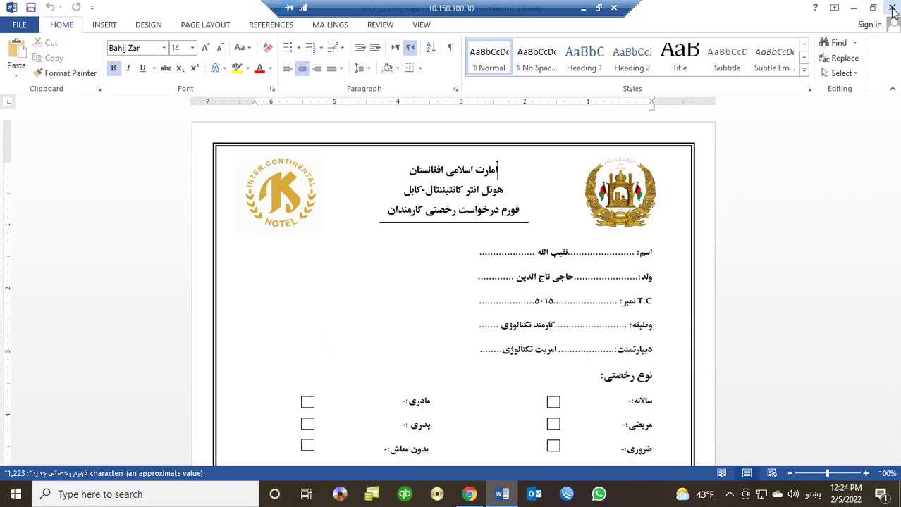
left_click(893, 12)
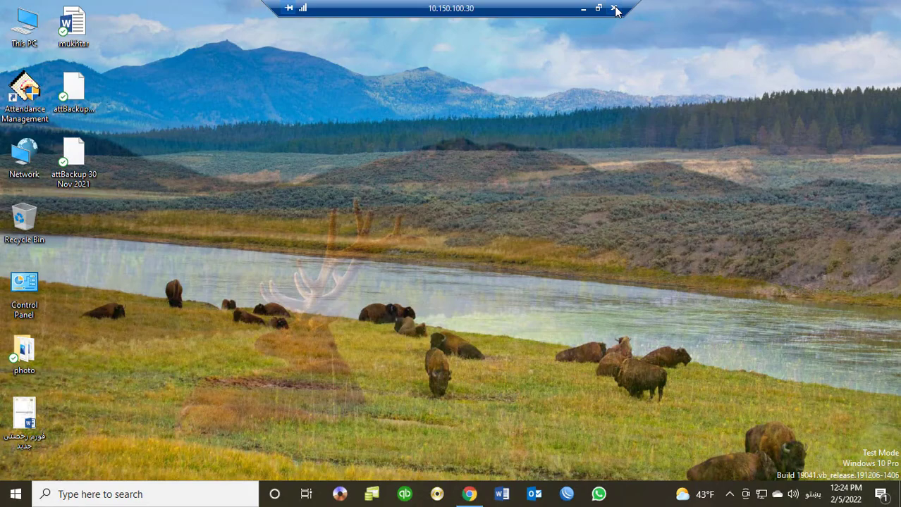
Step: Disconnect the remote session to 10.150.100.30 and suppress the disconnect message for future sessions
left_click(615, 10)
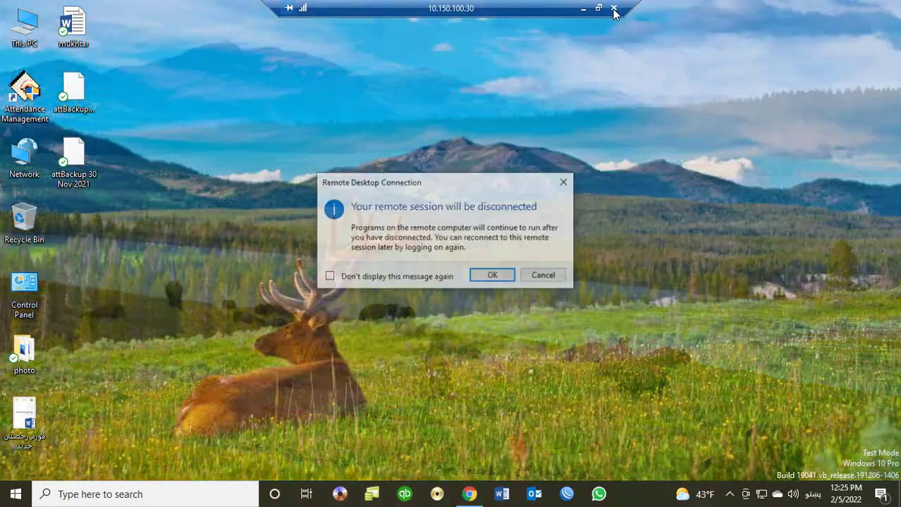
left_click(434, 277)
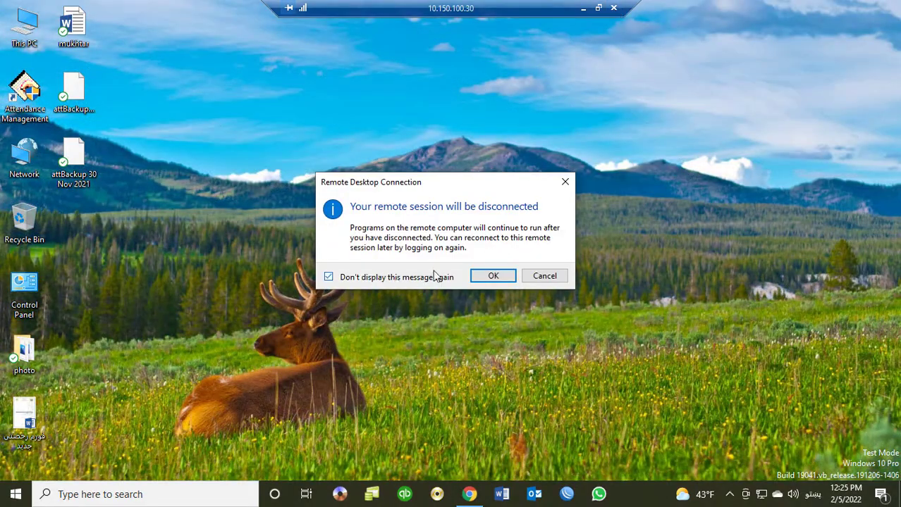
left_click(498, 277)
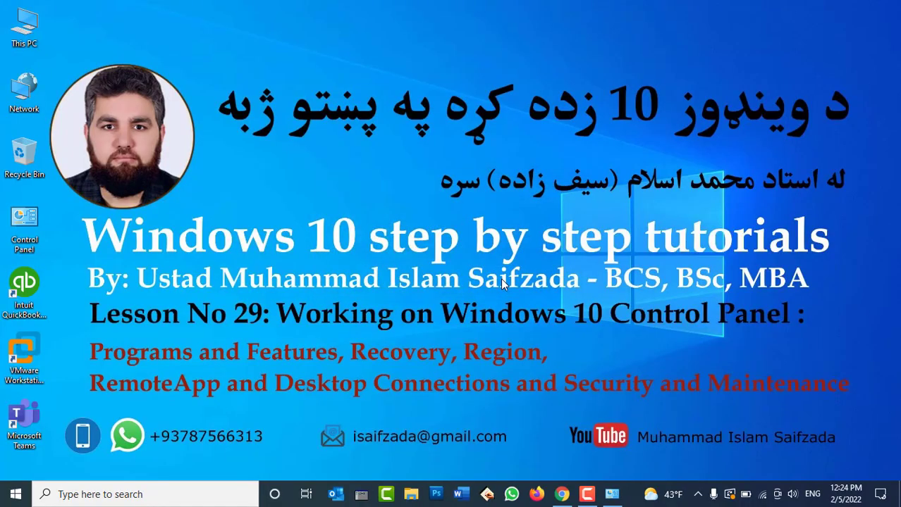
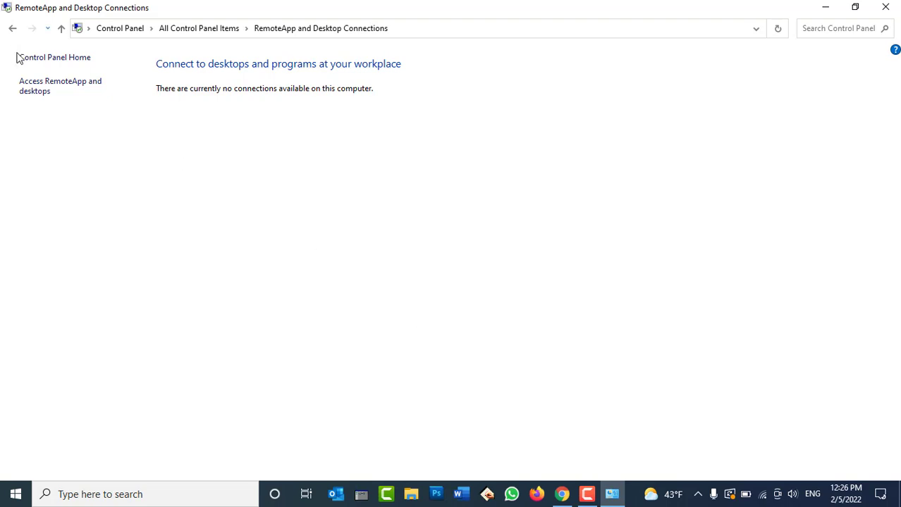
left_click(29, 92)
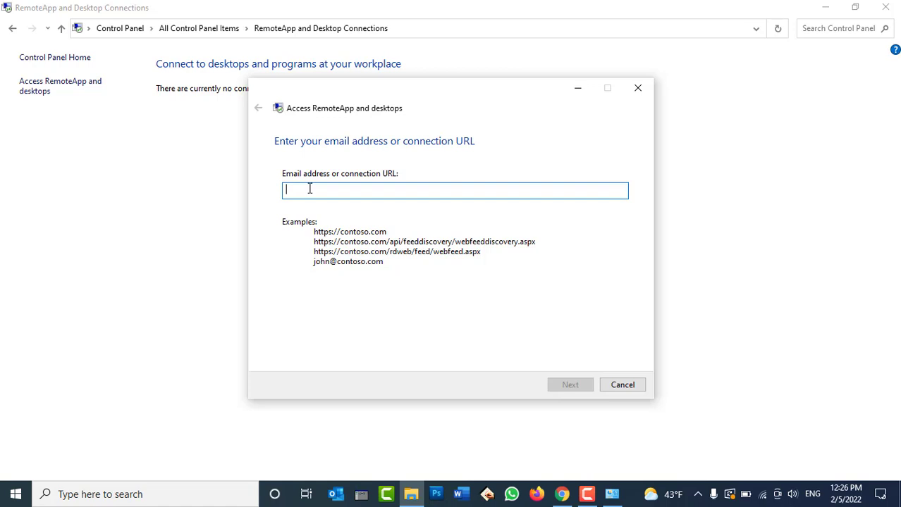
type("h")
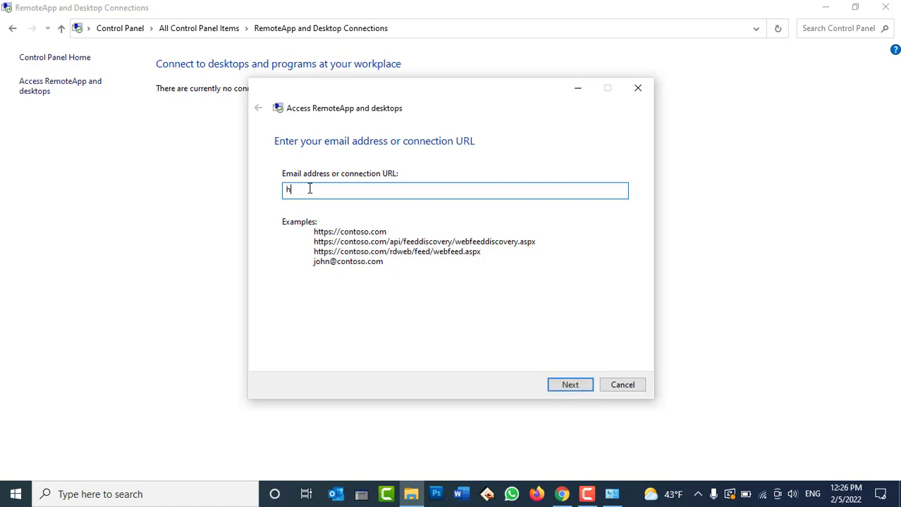
type("t")
type("tps")
type(":")
type("\\\\")
key("BackSpace")
key("BackSpace")
type("//ww")
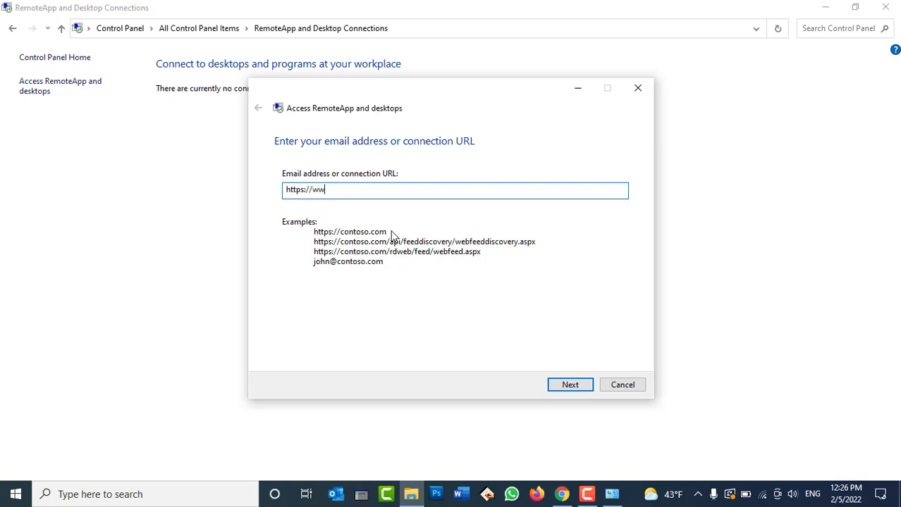
type("w.intercontinentalkabul.com")
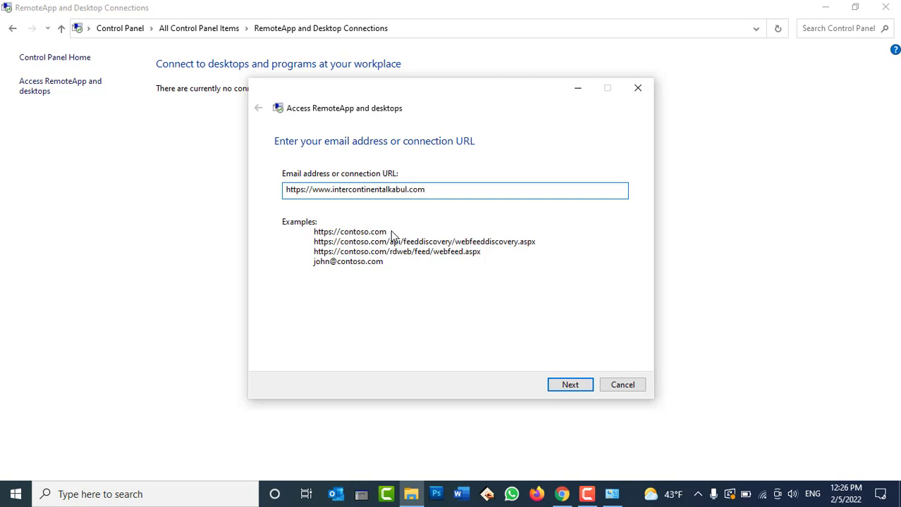
type("/cpanel")
left_click_drag(418, 95, 570, 70)
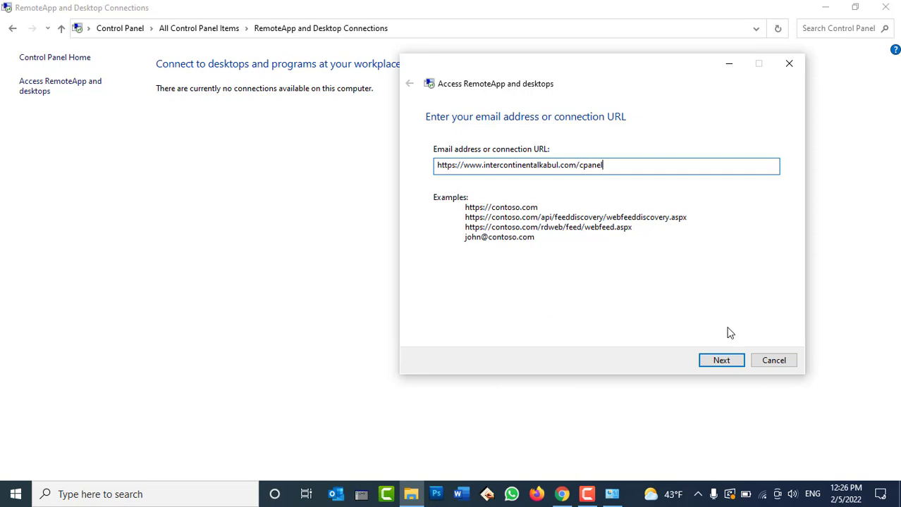
Step: Try to add the resources of the entered connection URL, cancel the setup, and return to All Control Panel Items
left_click(719, 362)
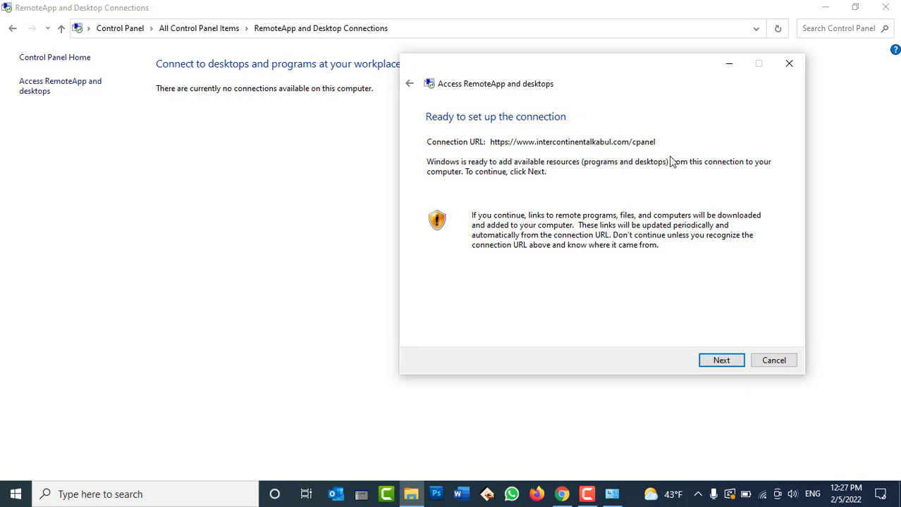
left_click(721, 361)
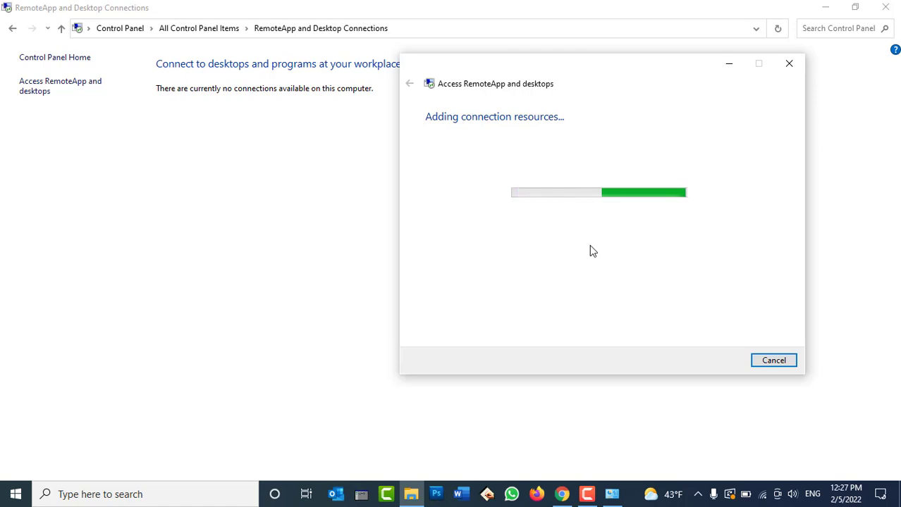
left_click(770, 362)
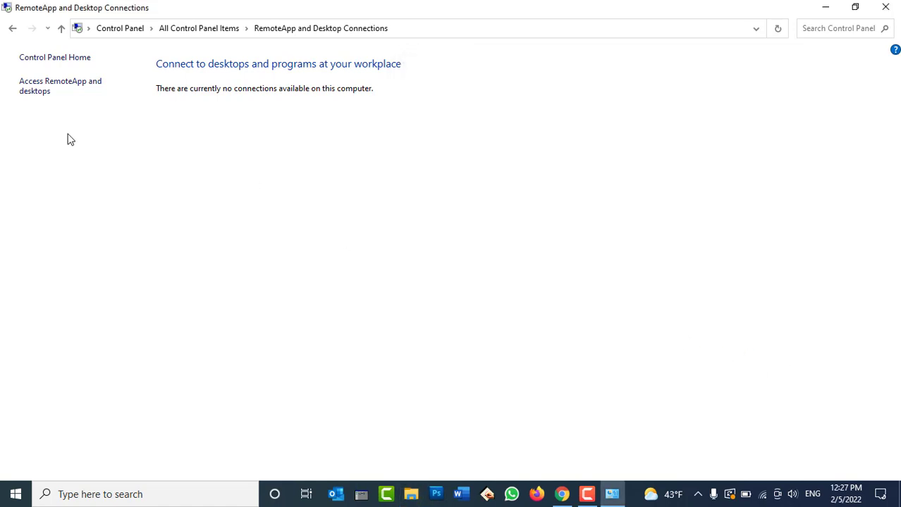
left_click(15, 30)
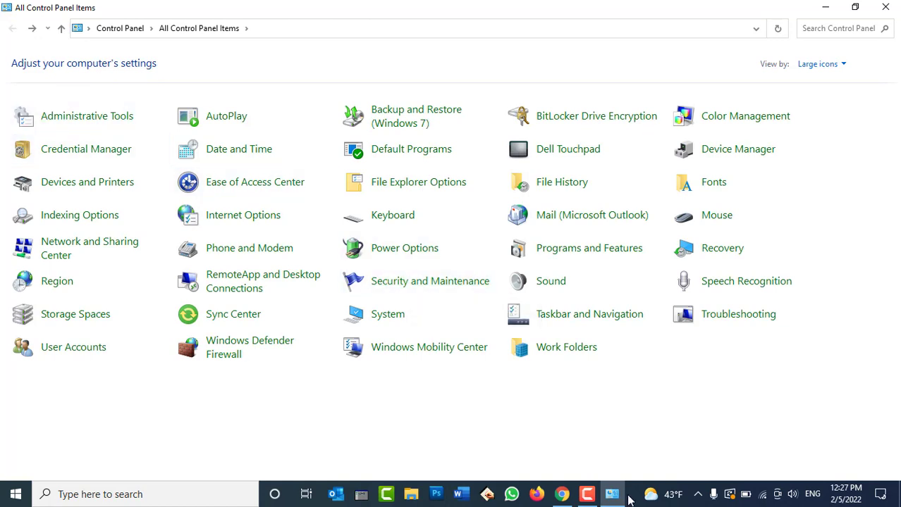
Step: Close the open Google Chrome window without switching to it
mouse_move(618, 497)
mouse_move(562, 496)
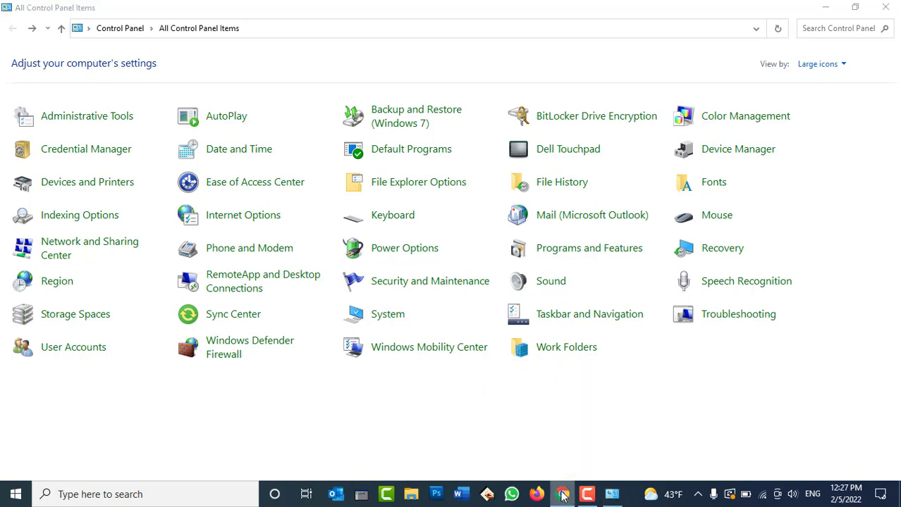
right_click(562, 496)
left_click(549, 470)
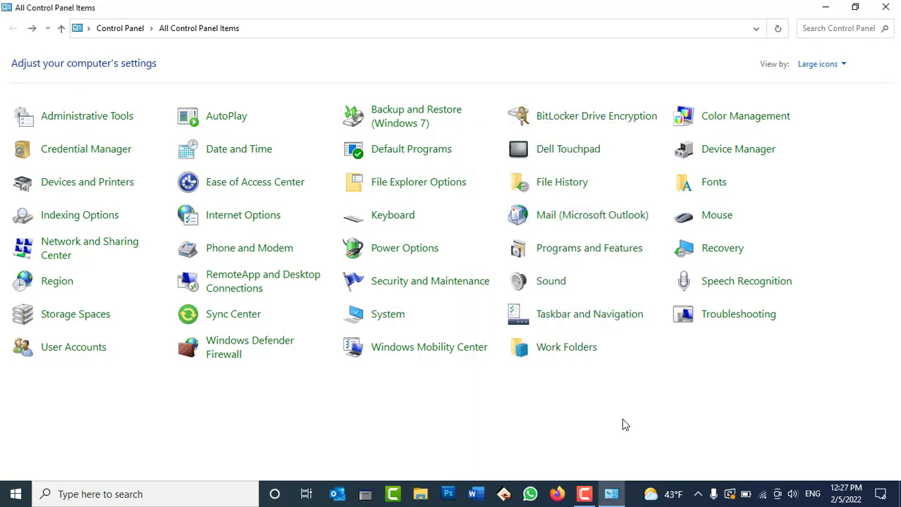
Step: Minimize Control Panel, refresh the desktop, and check the notifications in Action Center
left_click(611, 495)
right_click(563, 131)
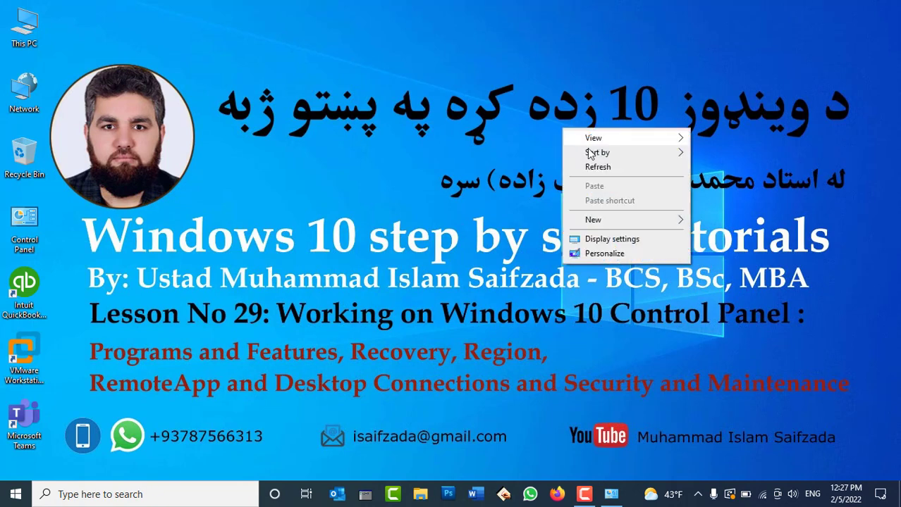
left_click(596, 164)
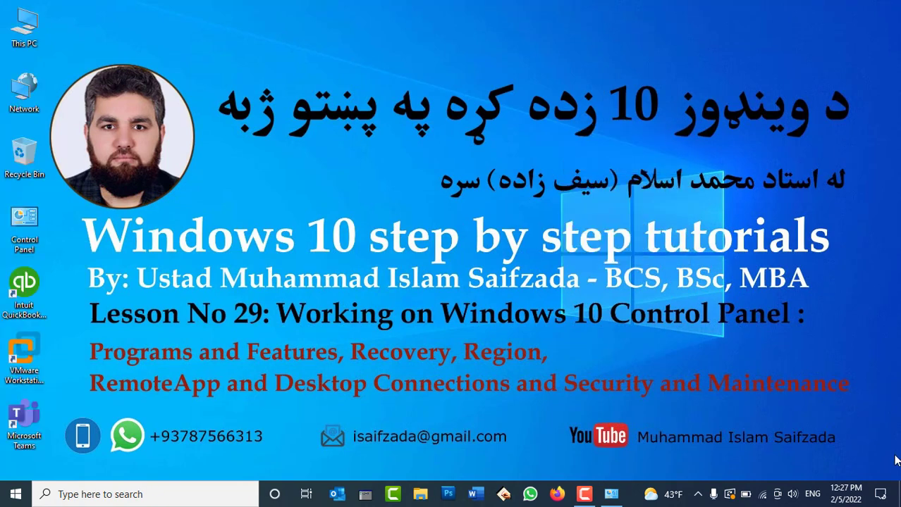
left_click(883, 495)
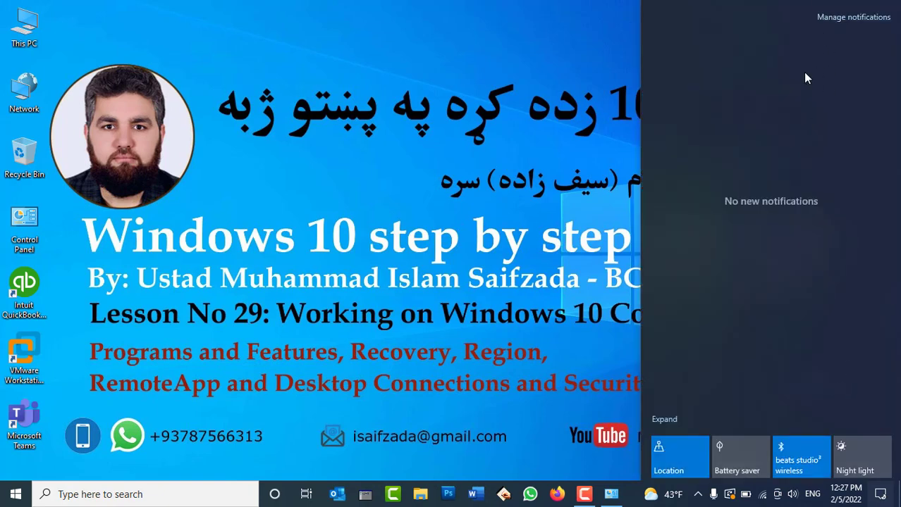
left_click(512, 136)
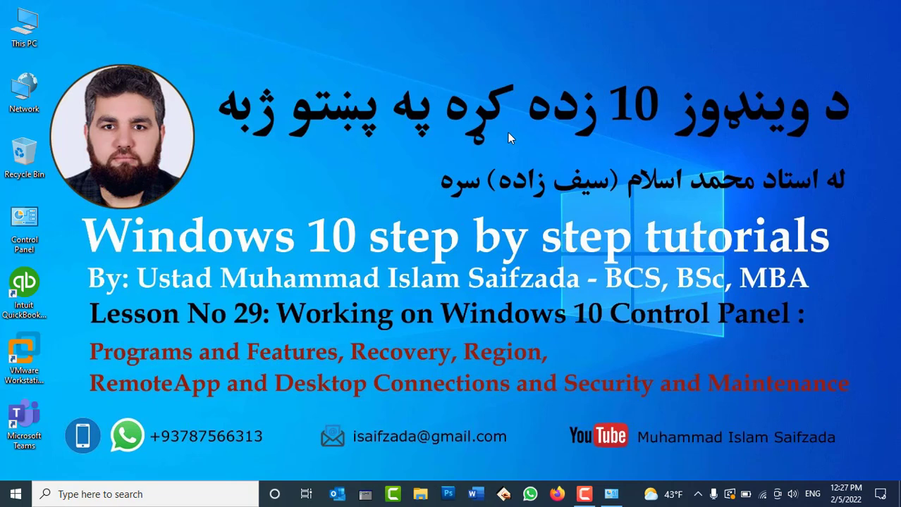
mouse_move(616, 498)
right_click(372, 148)
left_click(400, 186)
Step: Restore Control Panel, open Security and Maintenance, and review the expanded Security section
left_click(617, 495)
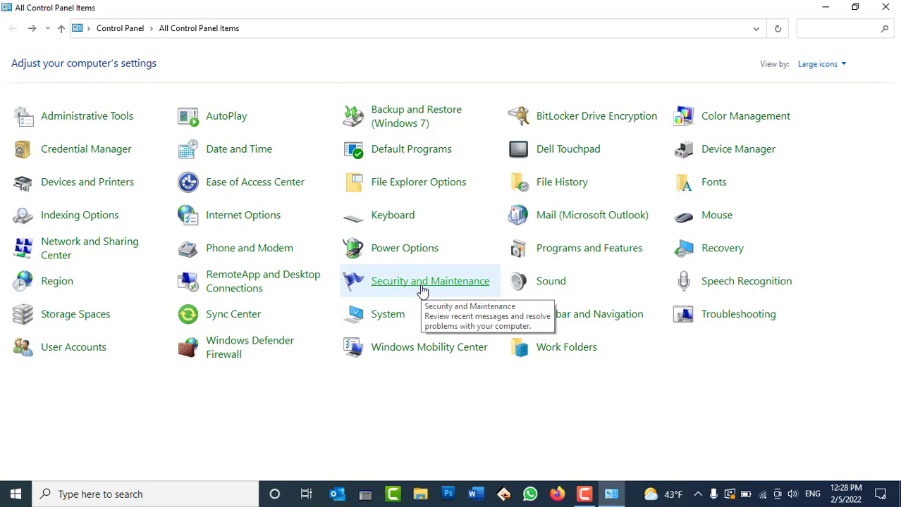
left_click(457, 287)
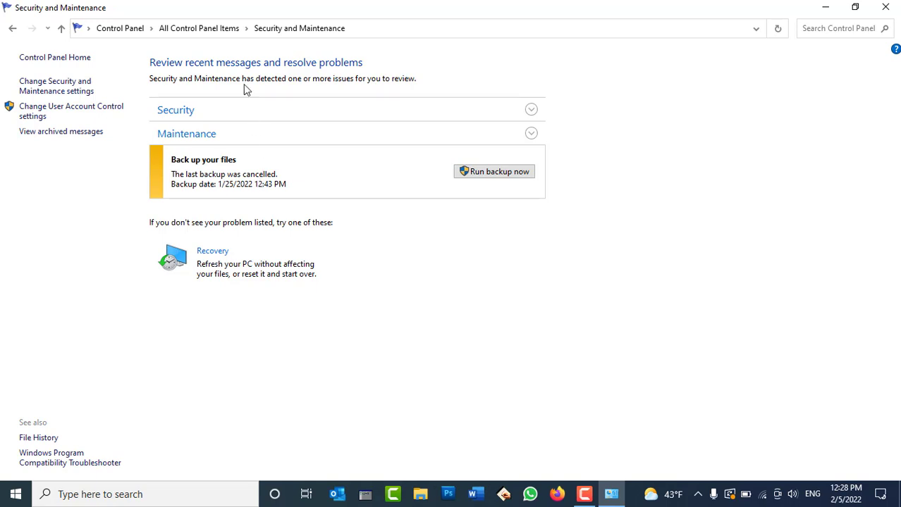
left_click(262, 117)
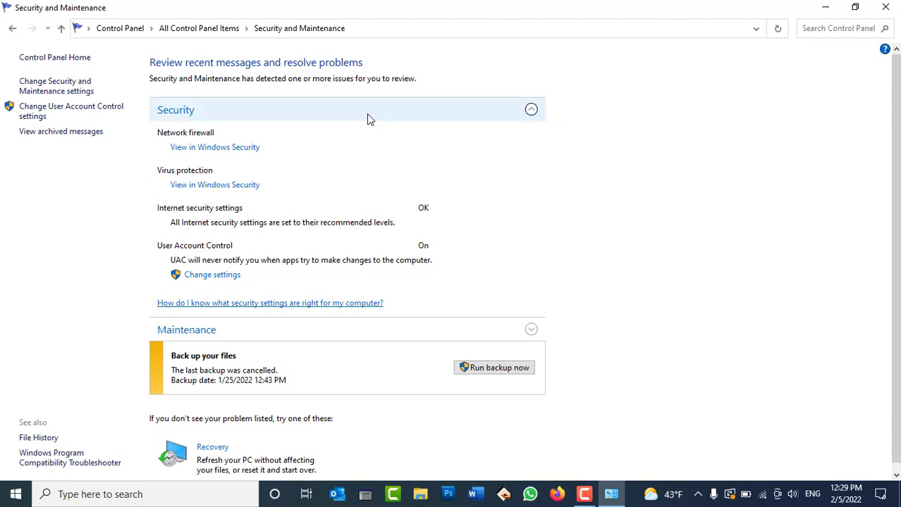
scroll(518, 271, "down", 1)
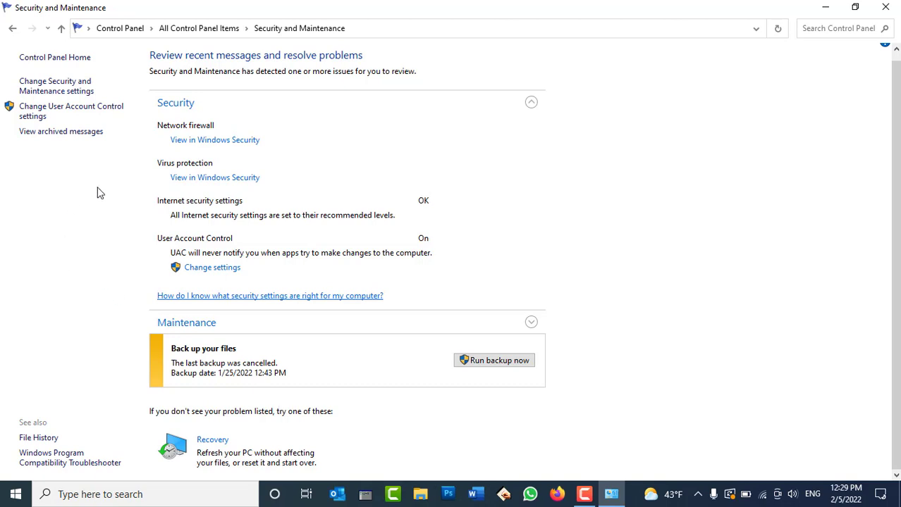
Step: Turn off every selectable security and maintenance message in the Security and Maintenance settings and save the change
left_click(78, 89)
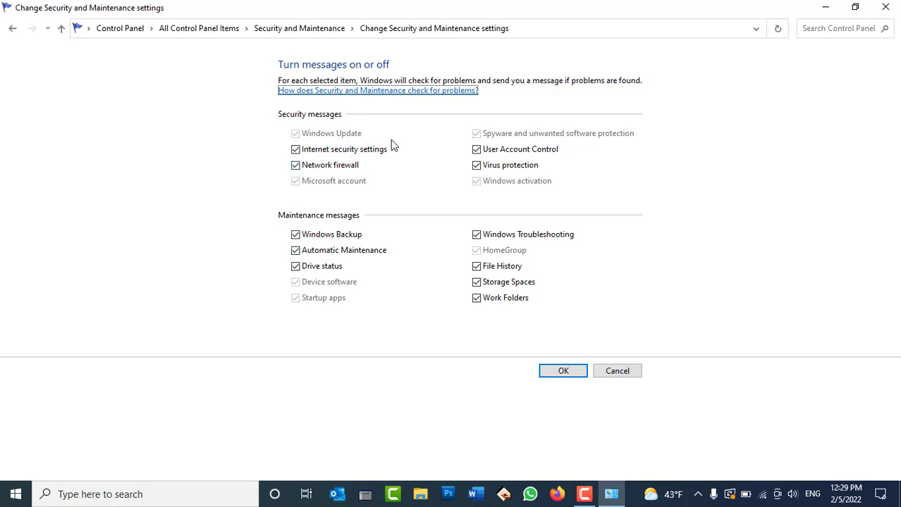
left_click(350, 151)
left_click(341, 166)
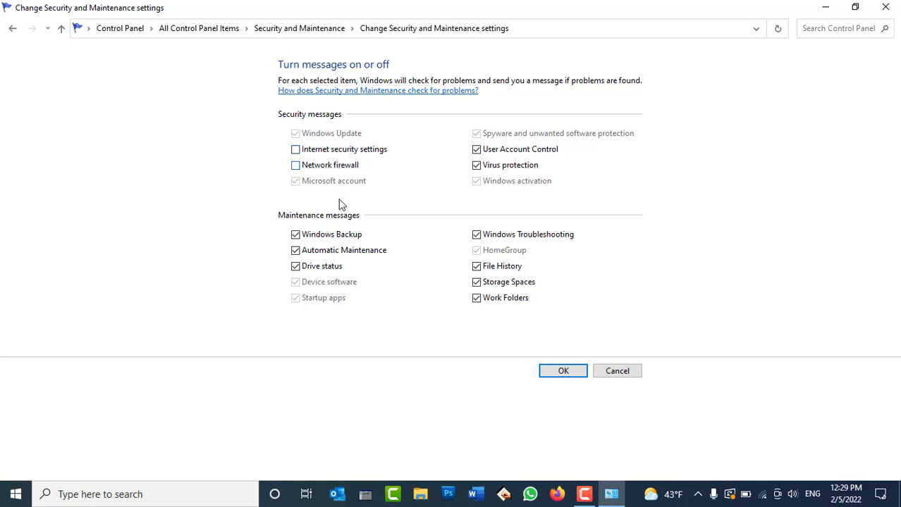
left_click(331, 239)
left_click(334, 252)
left_click(326, 268)
left_click(484, 269)
left_click(480, 283)
left_click(481, 301)
left_click(499, 237)
left_click(486, 166)
left_click(486, 150)
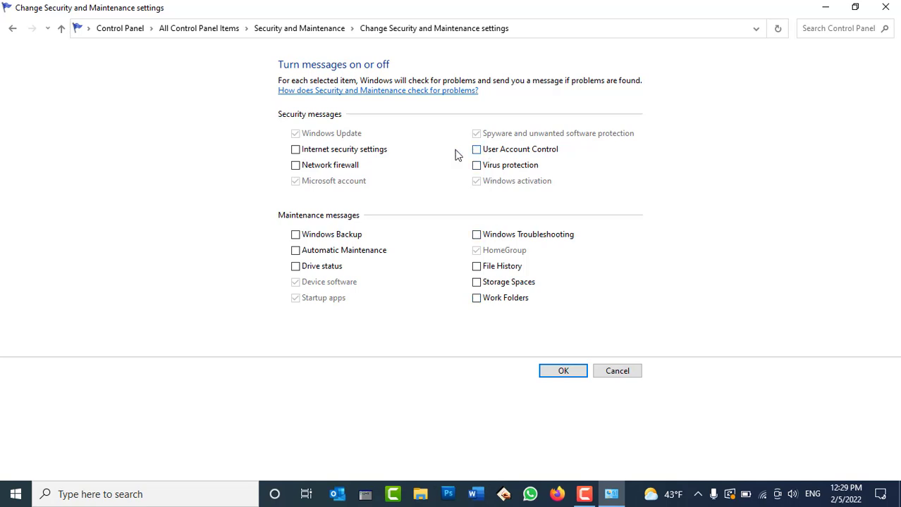
left_click(564, 372)
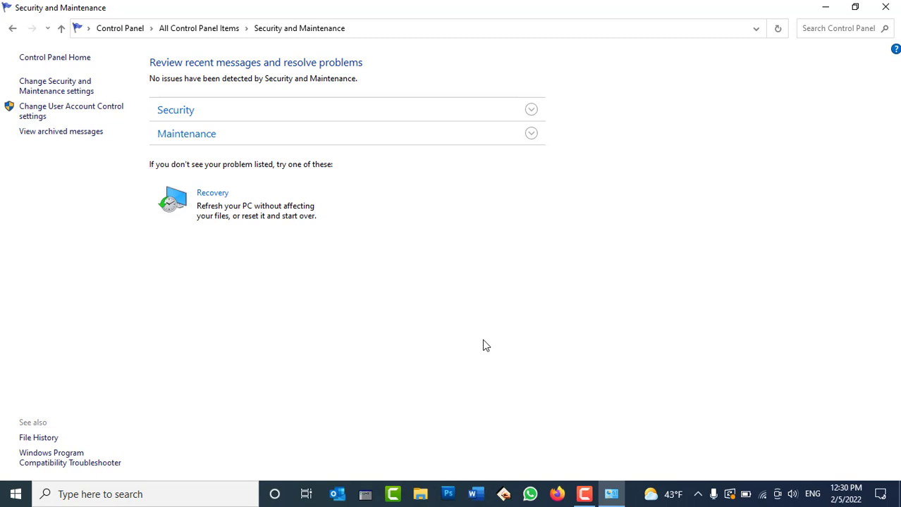
Step: Turn on every selectable security and maintenance message in the Security and Maintenance settings and save the change
left_click(71, 91)
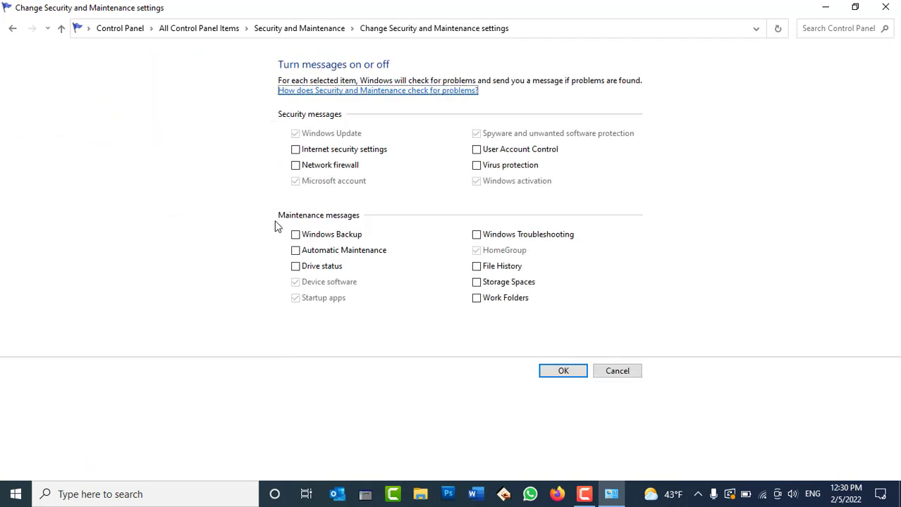
left_click(312, 174)
left_click(314, 154)
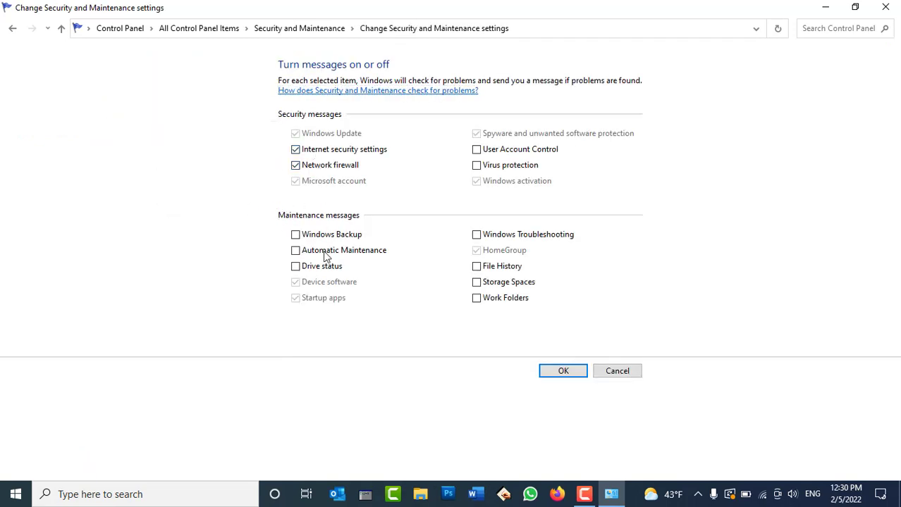
left_click(324, 253)
left_click(321, 236)
left_click(321, 267)
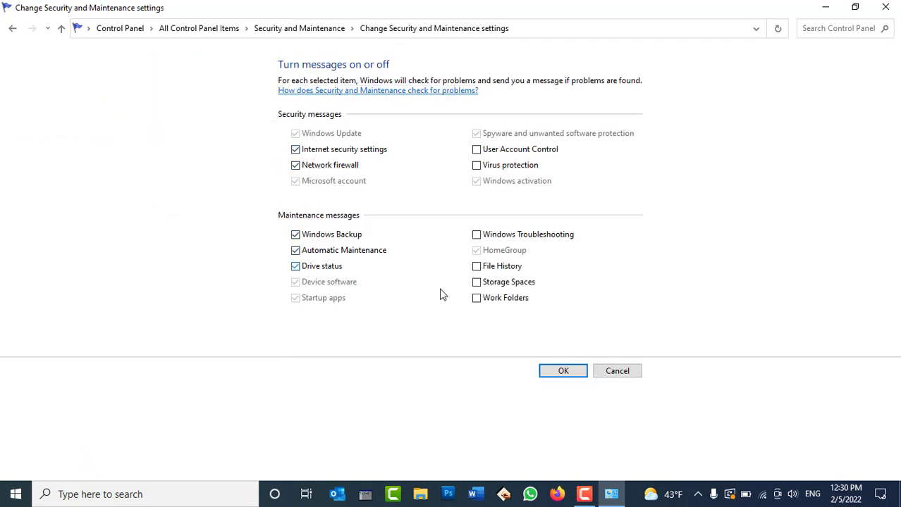
left_click(489, 299)
left_click(491, 283)
left_click(490, 268)
left_click(488, 236)
left_click(498, 166)
left_click(501, 150)
left_click(563, 372)
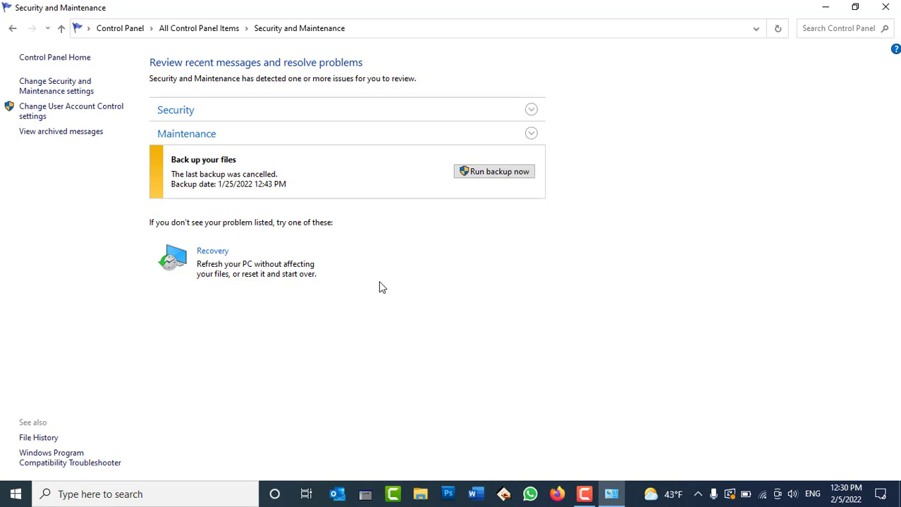
Step: View the archived messages in Reliability Monitor, examine the reliability details for 1/23/2022, and return to Security and Maintenance
left_click(64, 141)
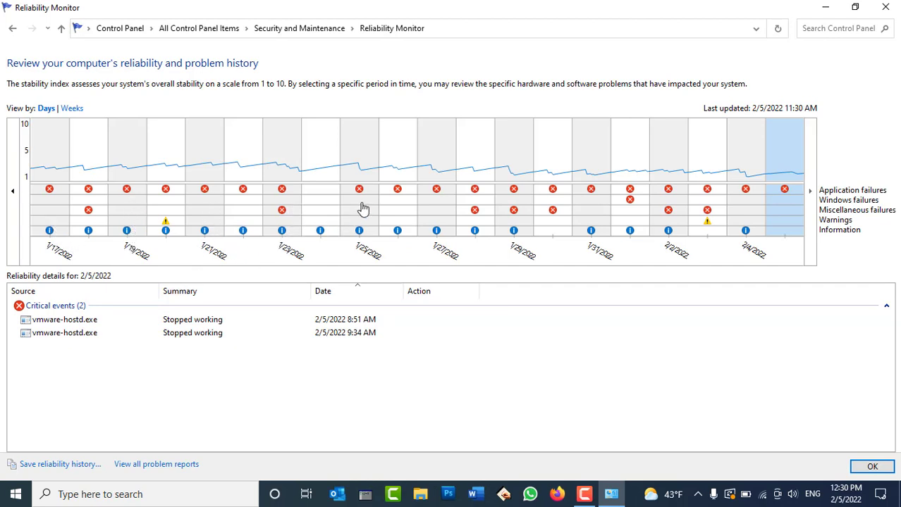
mouse_move(848, 500)
left_click(282, 215)
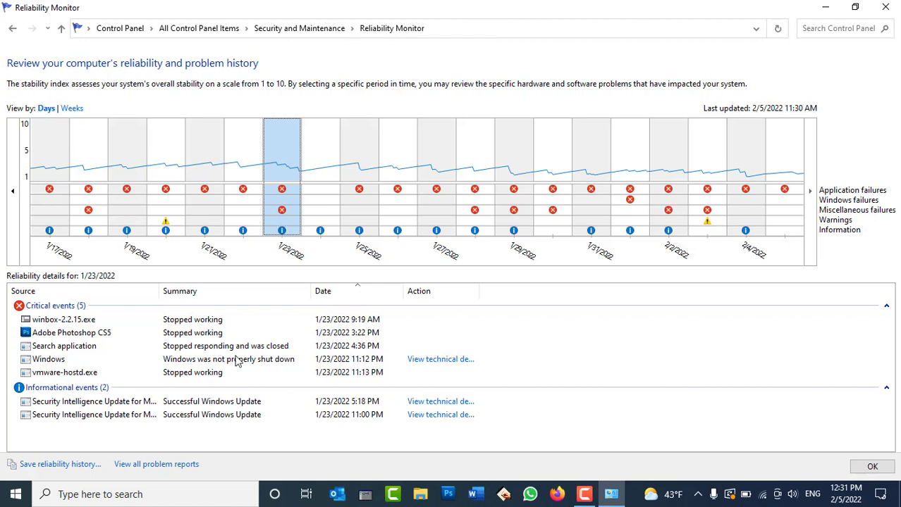
left_click(871, 467)
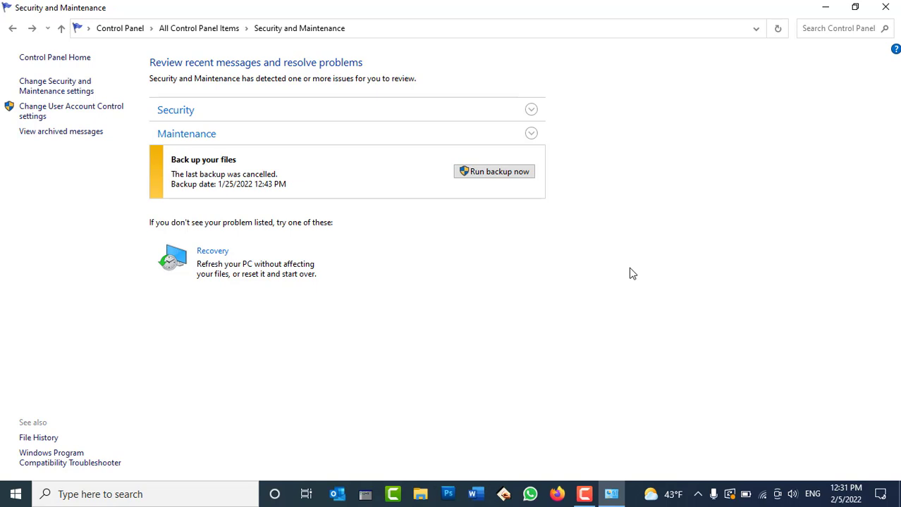
Step: Try the User Account Control notification levels, including Never notify, and save the setting as Always notify
left_click(35, 117)
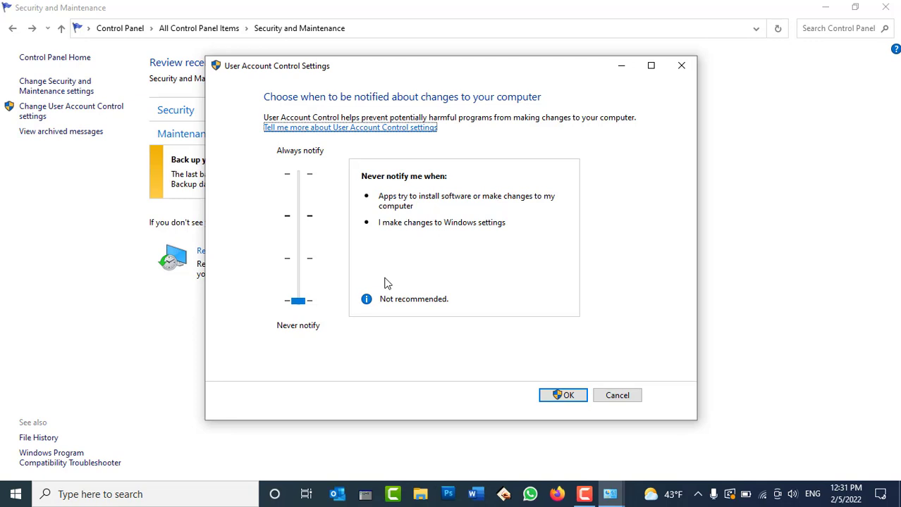
left_click(298, 263)
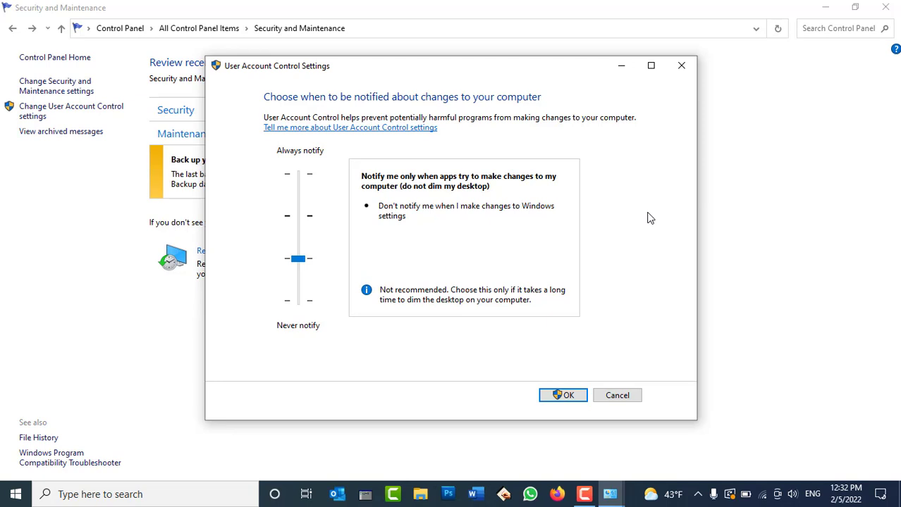
left_click(301, 185)
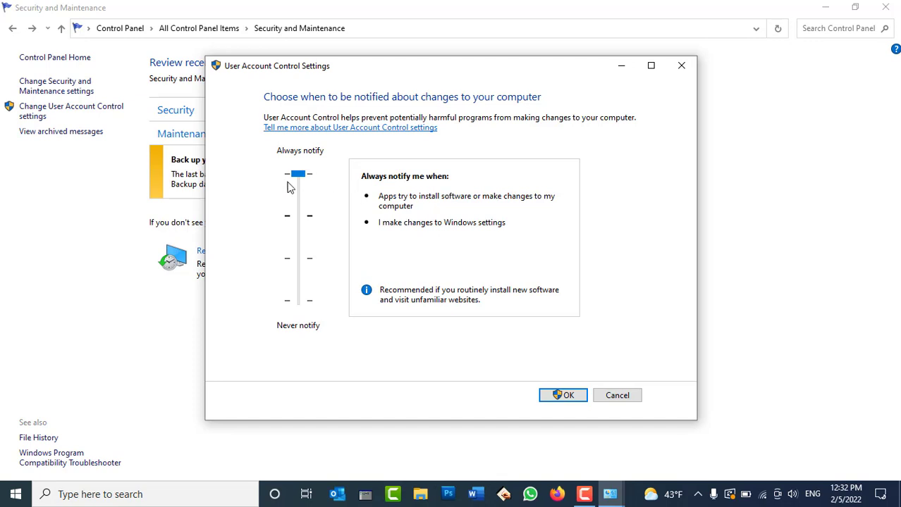
left_click_drag(298, 173, 301, 302)
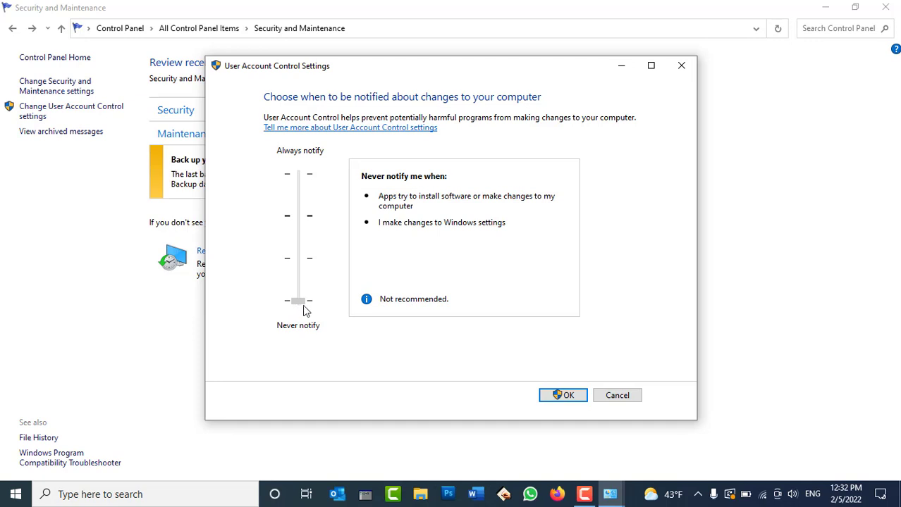
left_click_drag(305, 310, 297, 174)
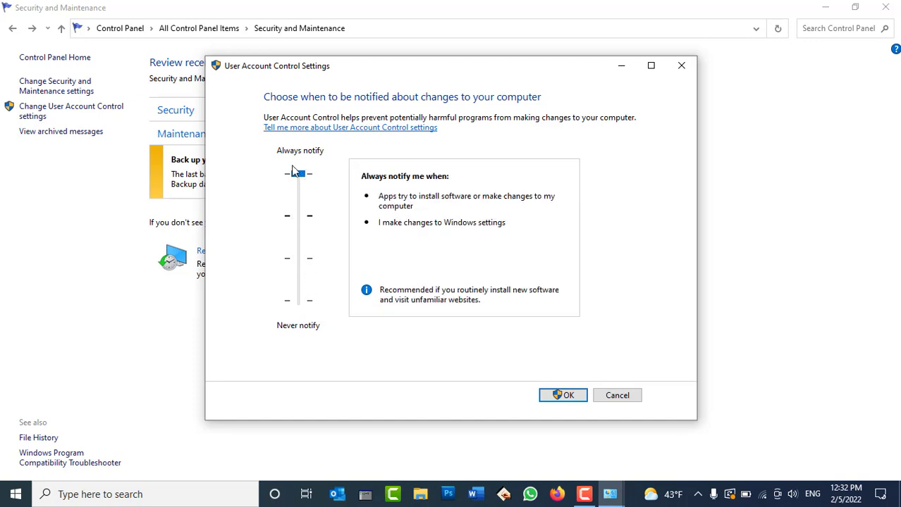
left_click(568, 396)
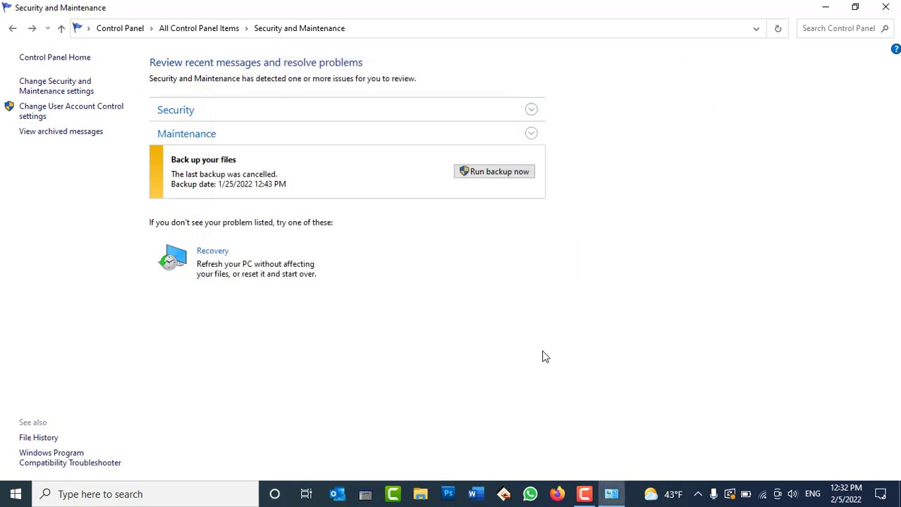
Step: Review the Security and Maintenance message settings without saving, and close and reopen Control Panel from the desktop
left_click(11, 34)
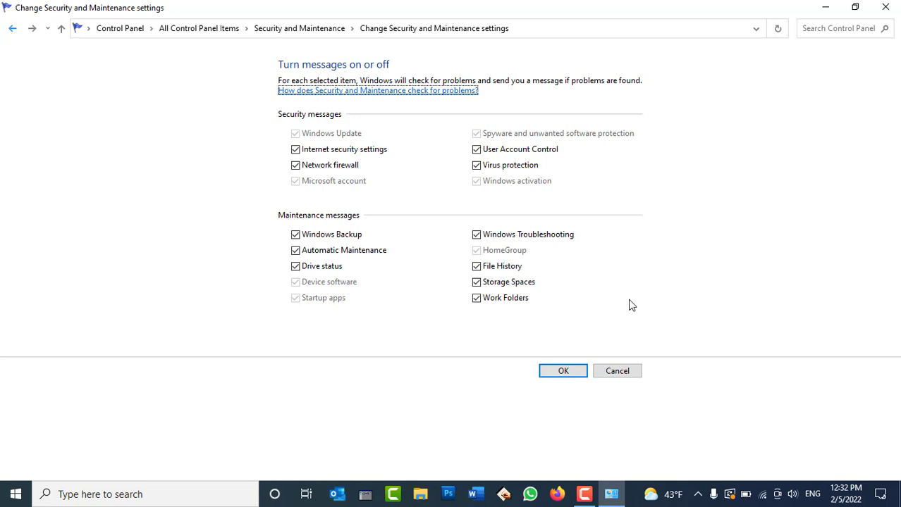
left_click(627, 373)
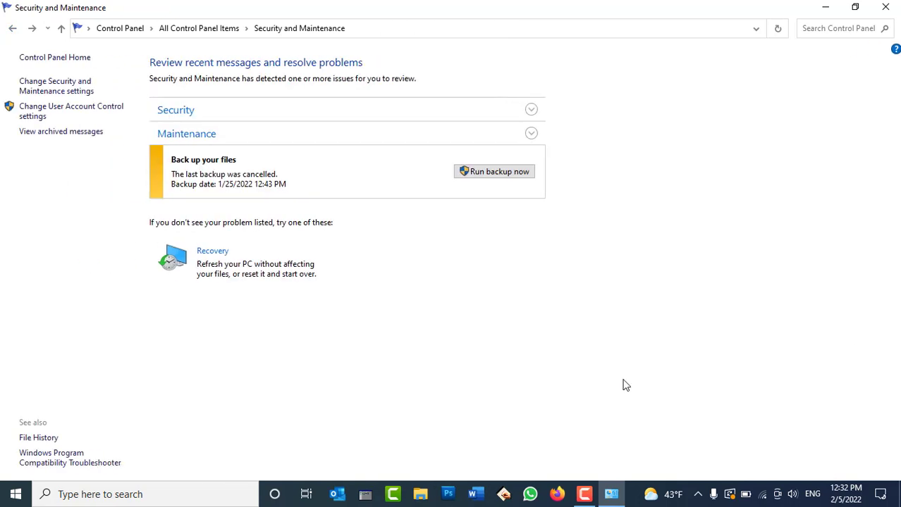
left_click(884, 8)
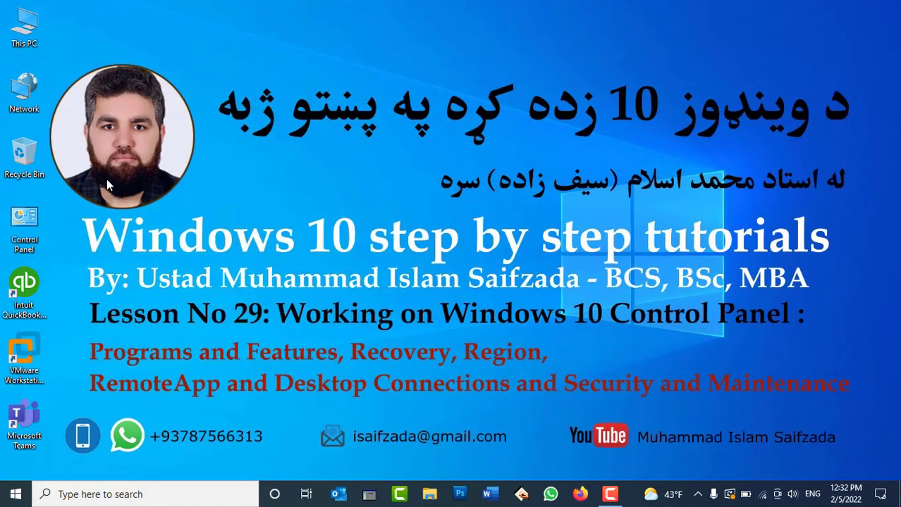
double_click(42, 216)
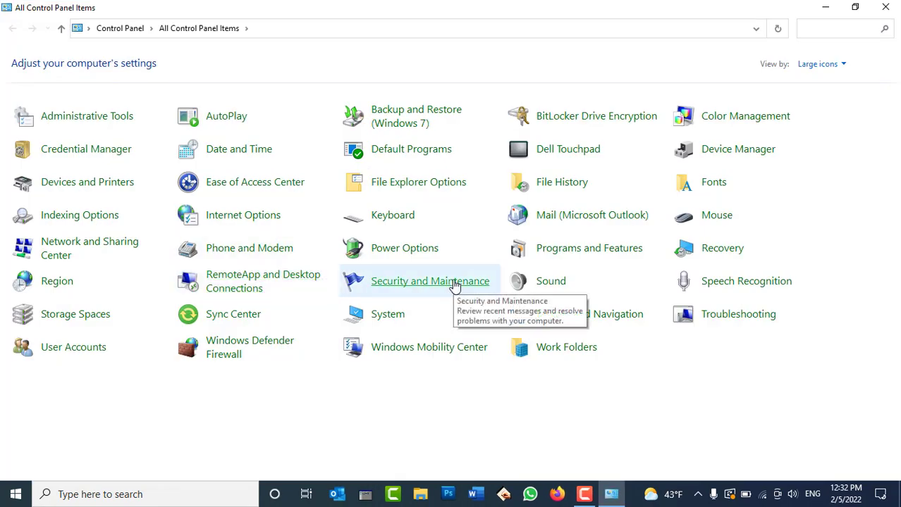